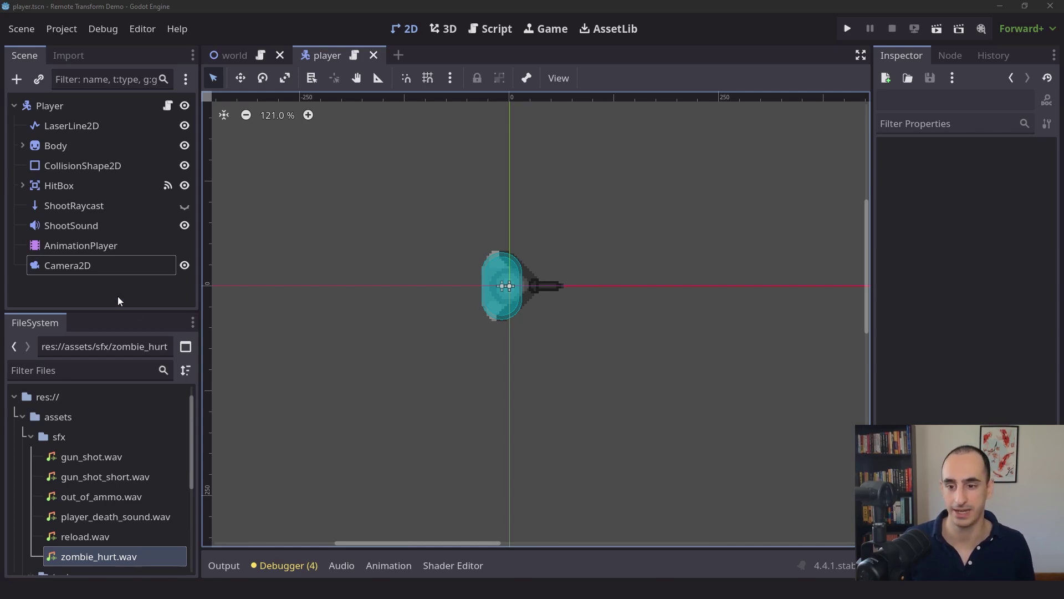
# - Select the player scene's Camera2D to view its Drag Center anchor, zero offset and 1.0 zoom
pyautogui.click(111, 269)
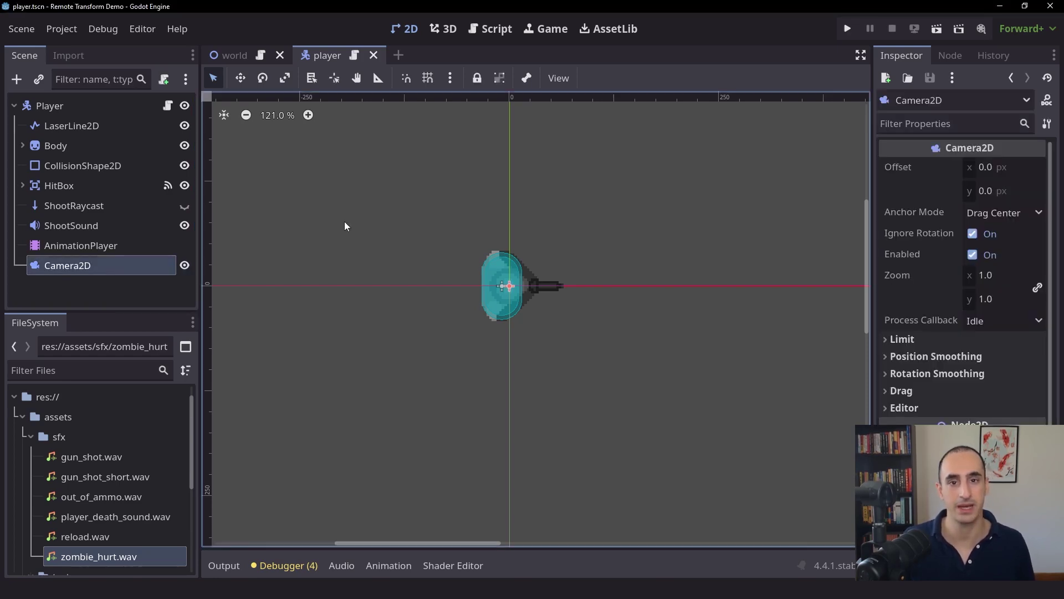
# - Run the game and move the player around with WASD while the camera follows
pyautogui.click(848, 28)
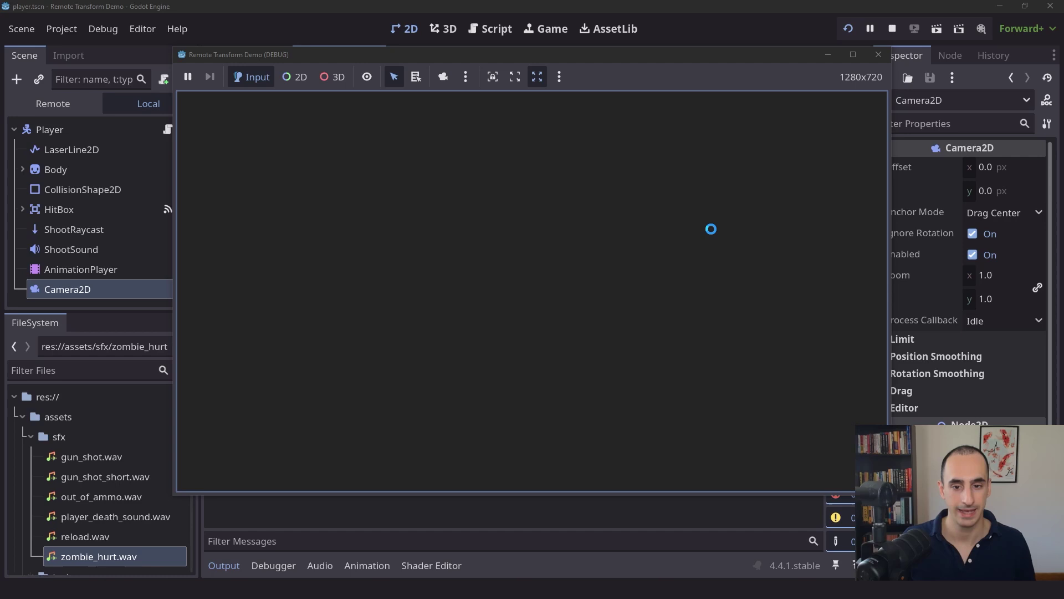
pyautogui.press('a')
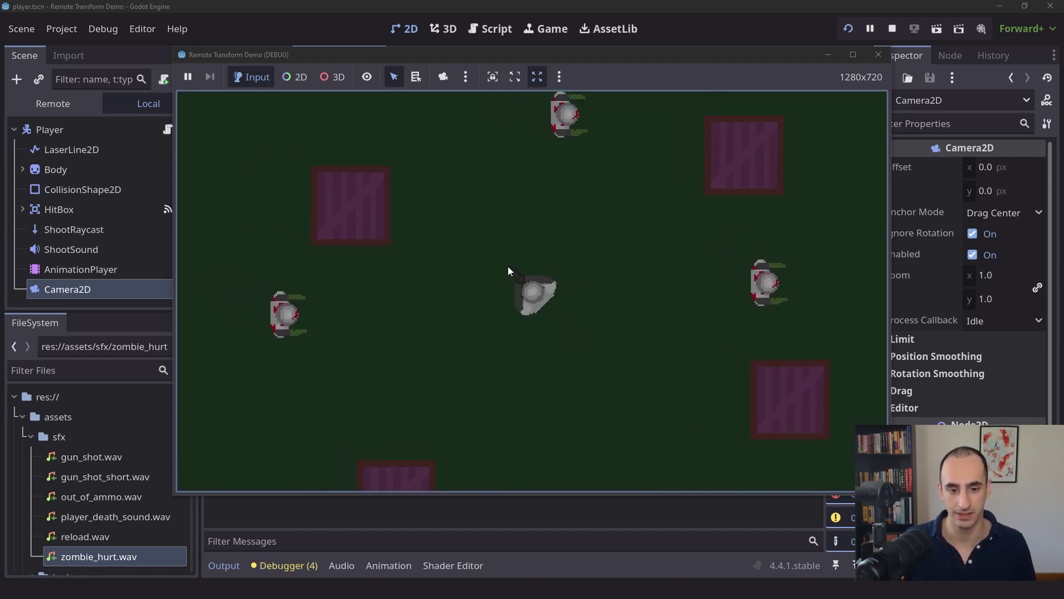
pyautogui.press('w')
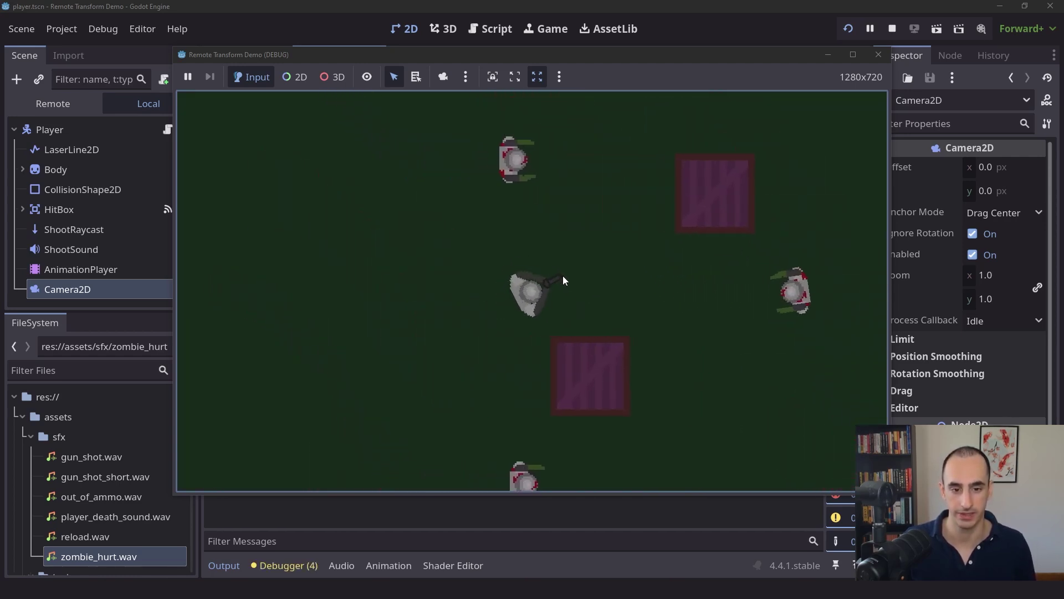
pyautogui.press('s')
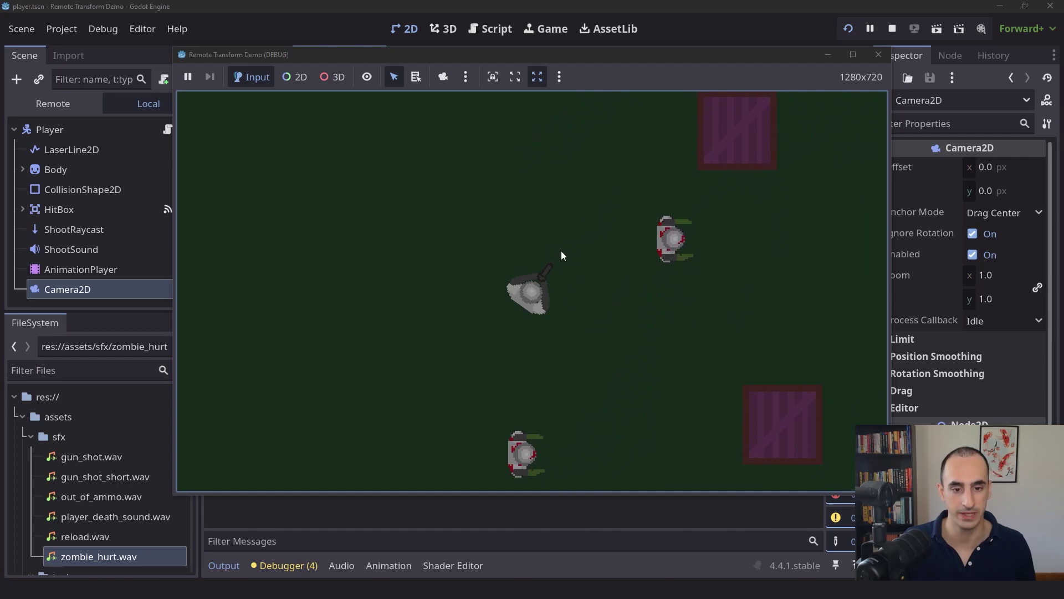
pyautogui.press('d')
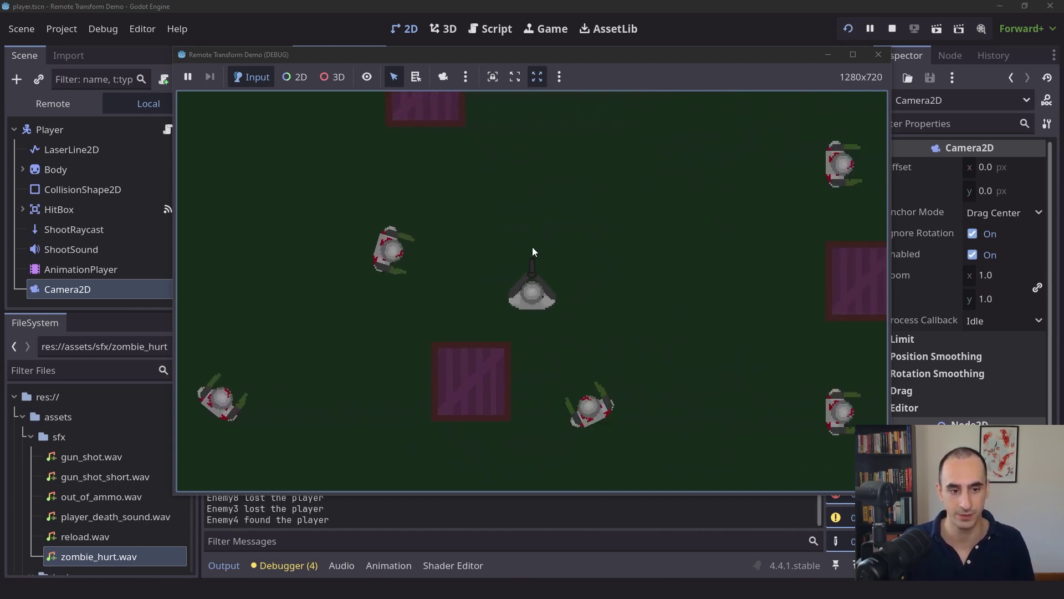
pyautogui.press('w')
pyautogui.press('w')
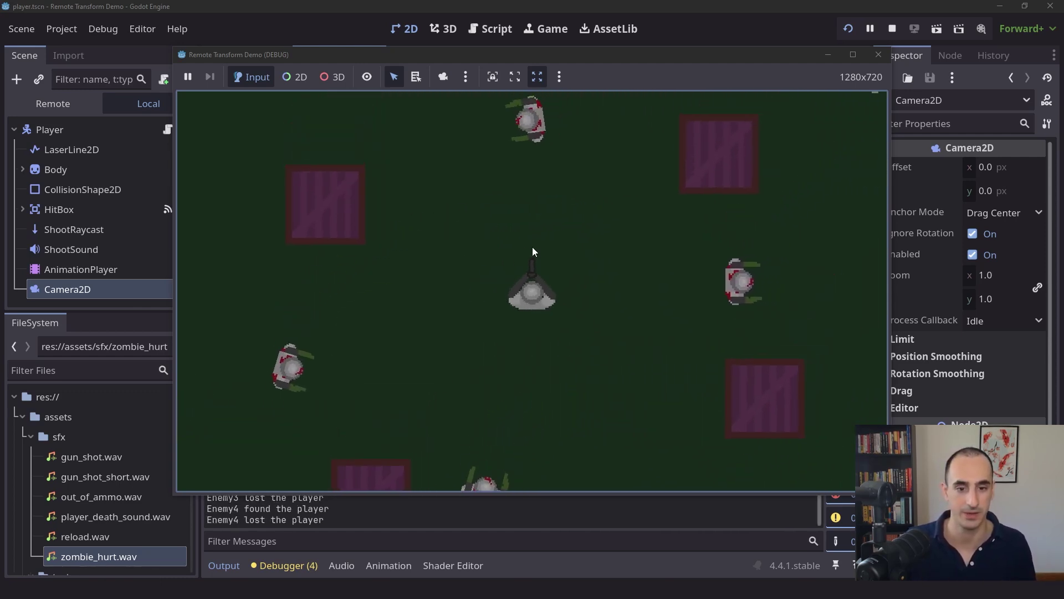
pyautogui.press('d')
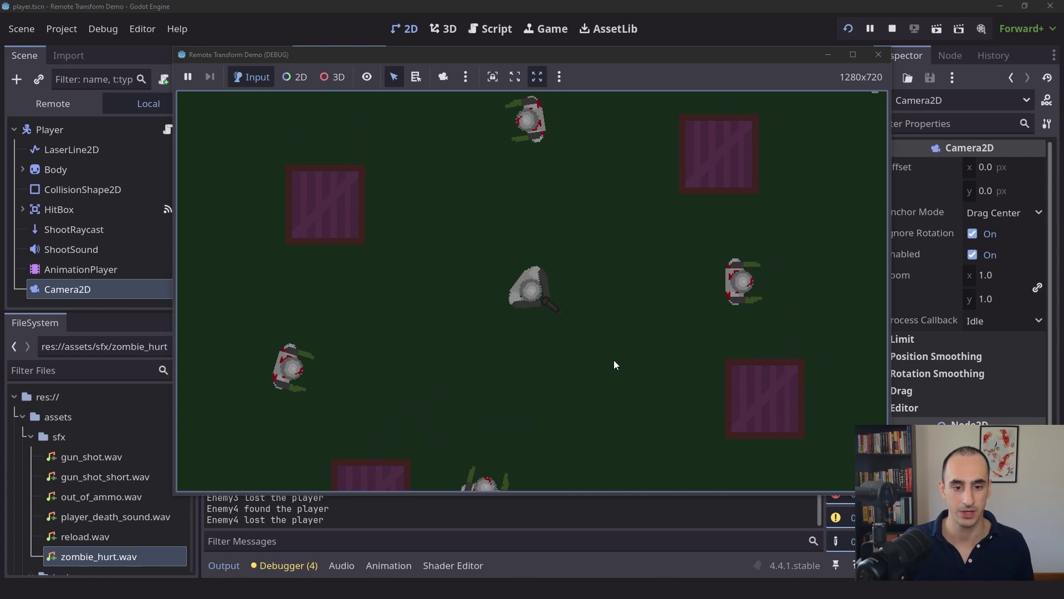
pyautogui.press('s')
# - Keep steering the player through the level past the zombies until game over
pyautogui.press('a')
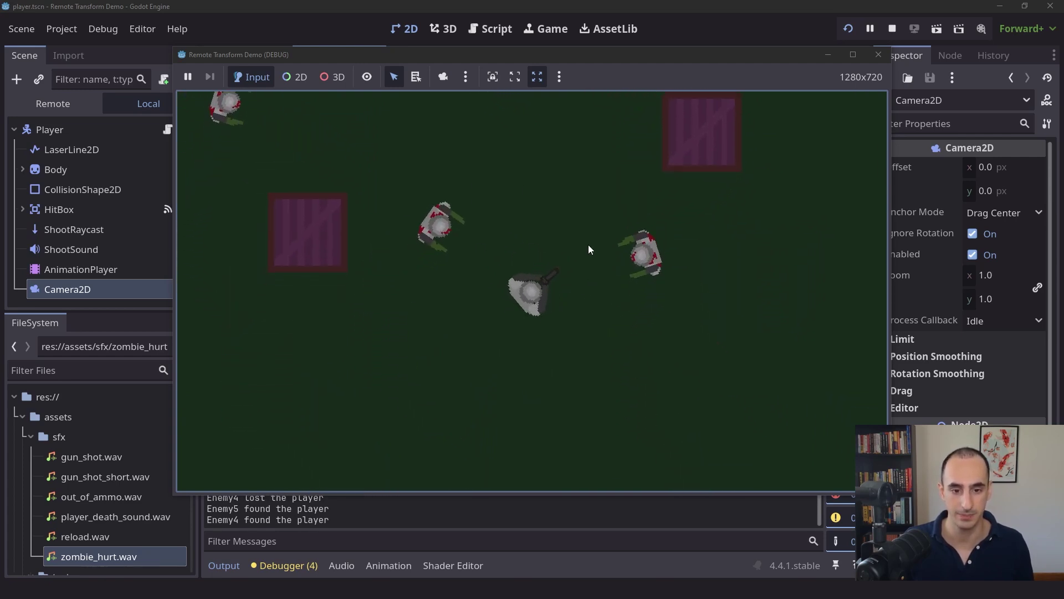
pyautogui.press('d')
pyautogui.press('w')
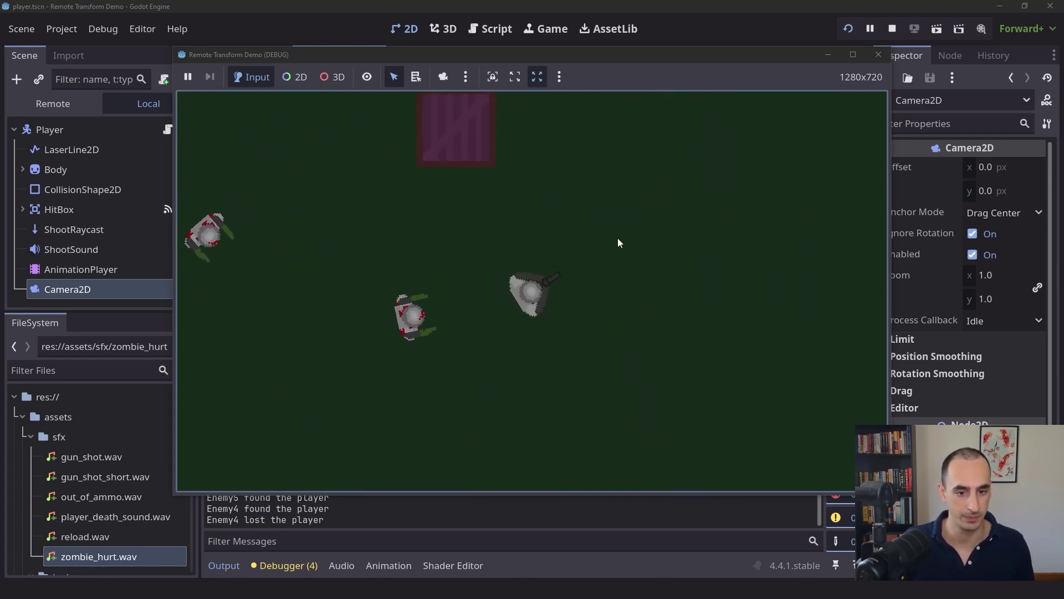
pyautogui.press('d')
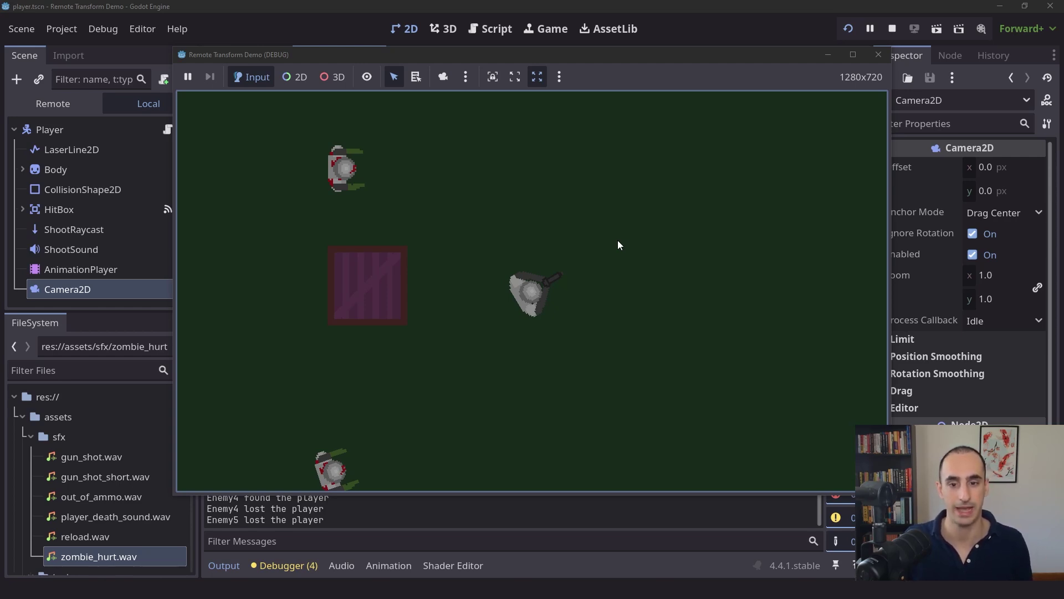
pyautogui.press('w')
pyautogui.press('a')
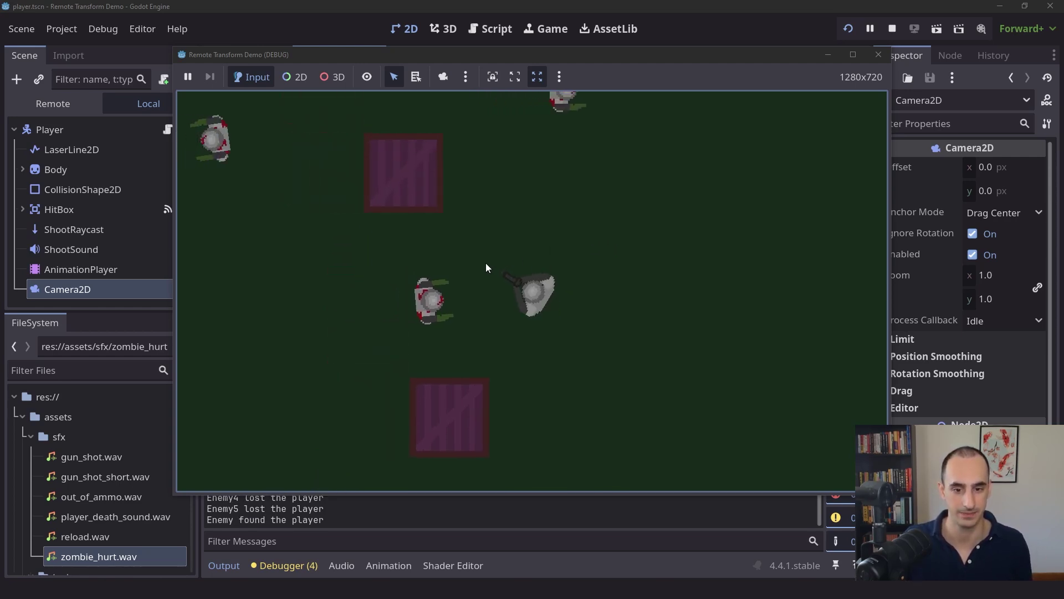
pyautogui.press('d')
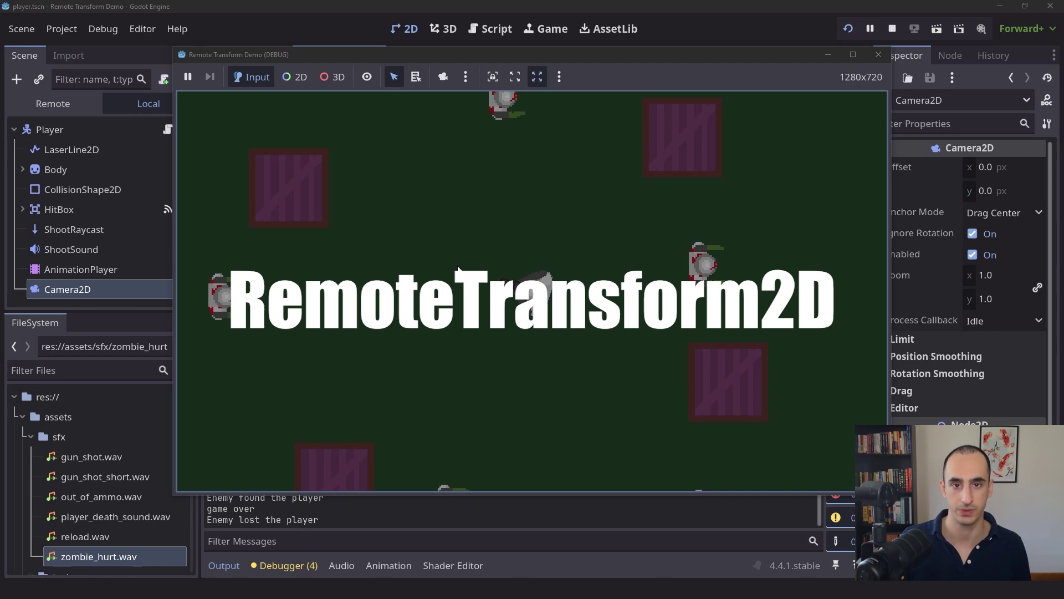
# - Close the running game and delete the Camera2D from the player scene
pyautogui.click(877, 55)
pyautogui.click(83, 281)
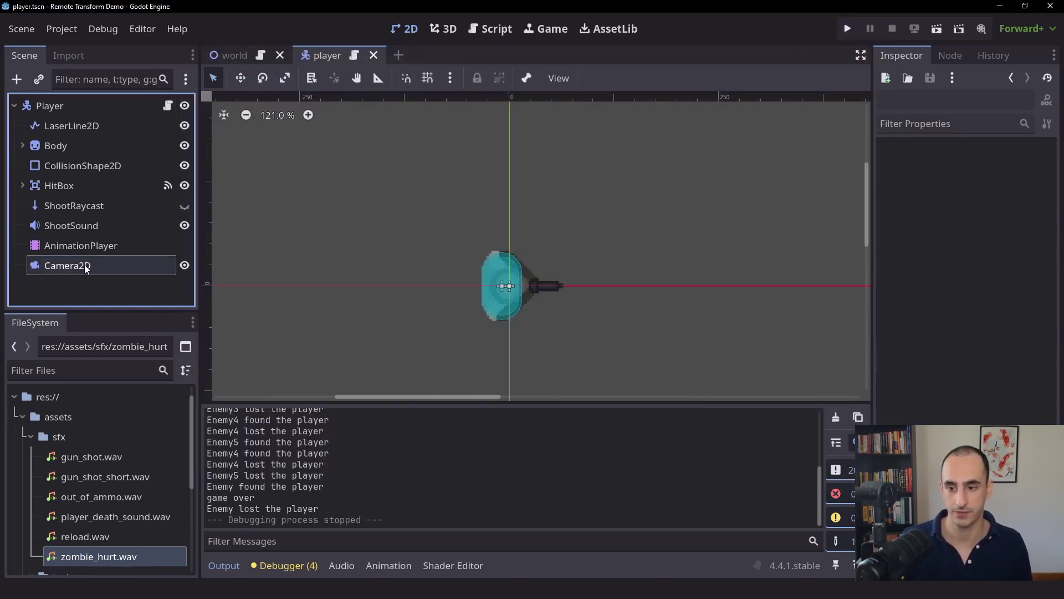
pyautogui.click(84, 265)
pyautogui.press('Delete')
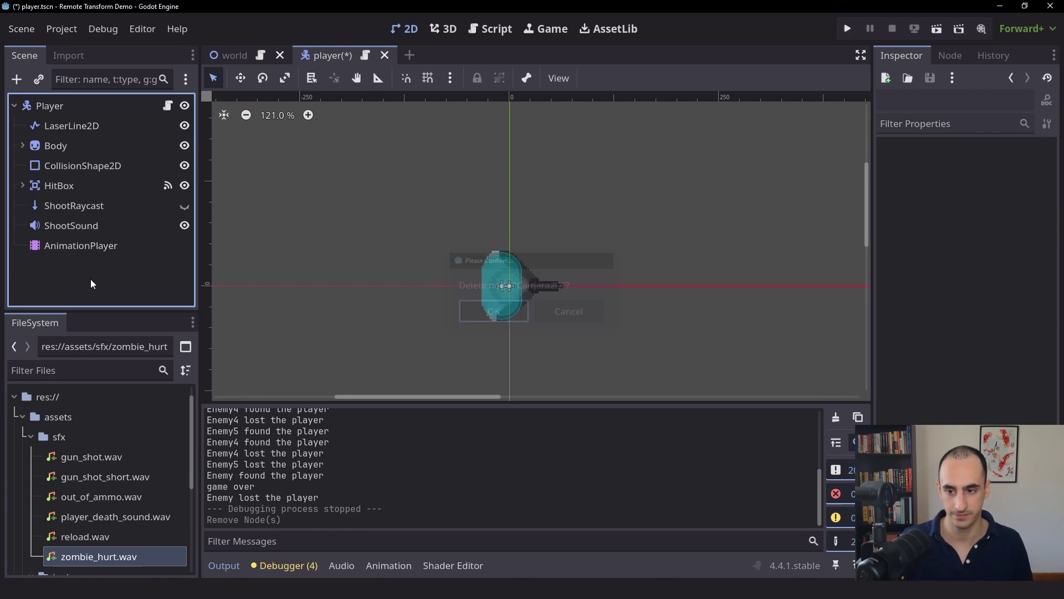
# - Add a RemoteTransform2D child under Player and collapse the Output panel
pyautogui.click(71, 105)
pyautogui.hotkey('ctrl', 'a')
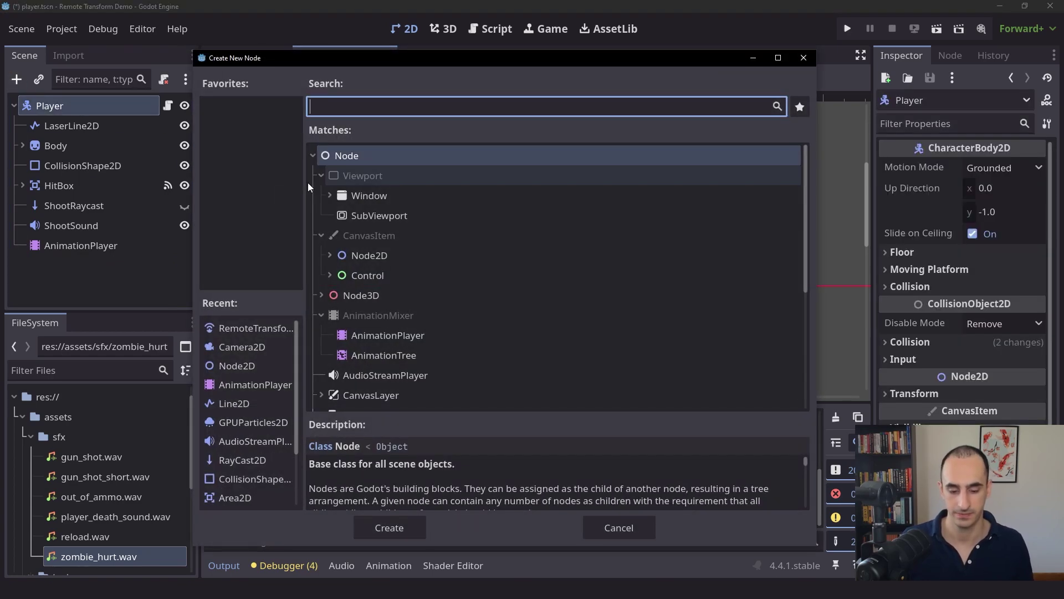
pyautogui.write('remote')
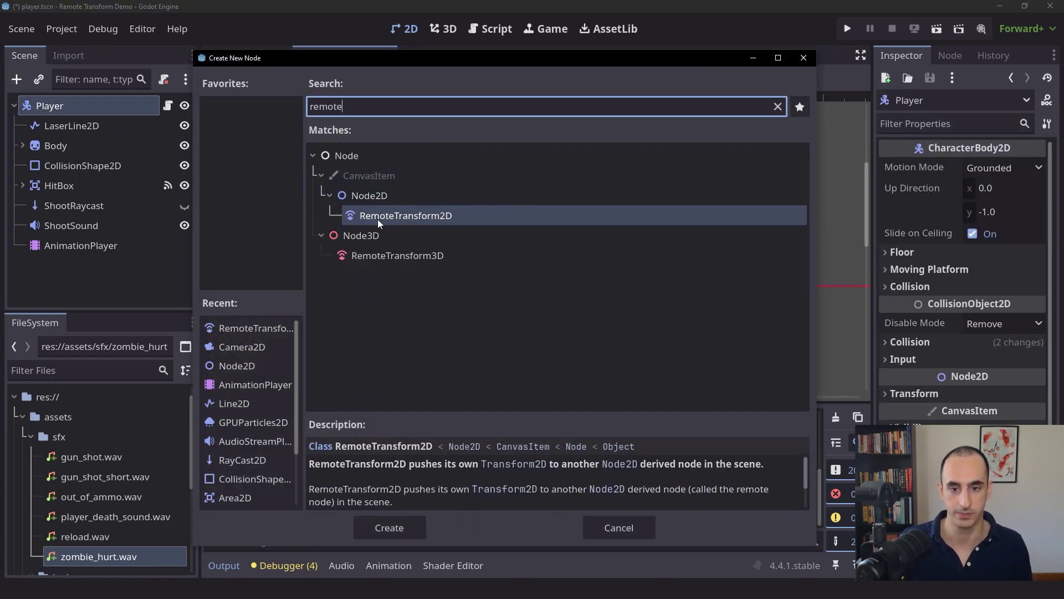
pyautogui.click(388, 526)
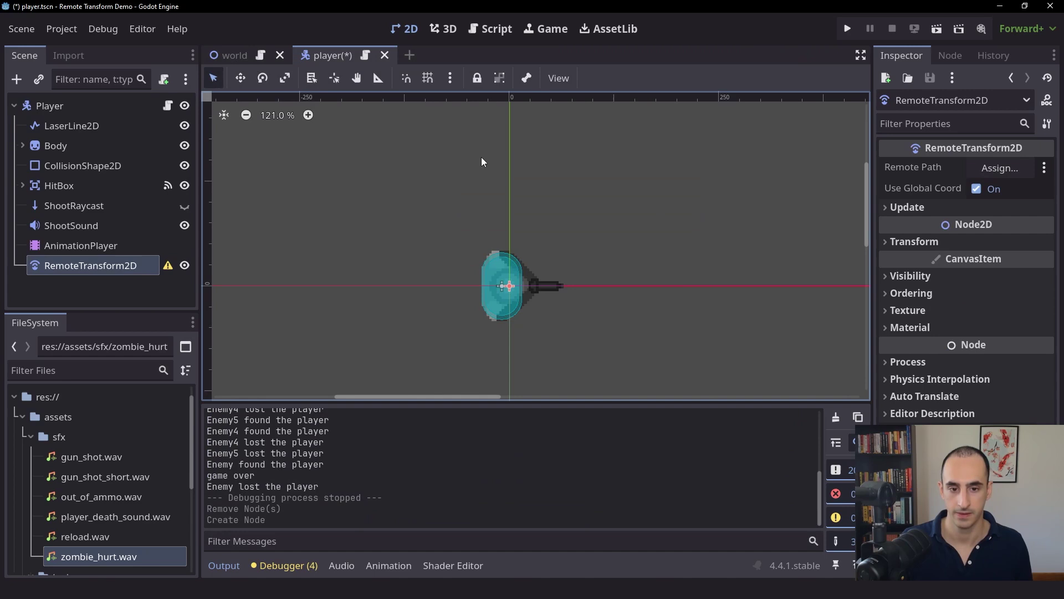
pyautogui.click(224, 566)
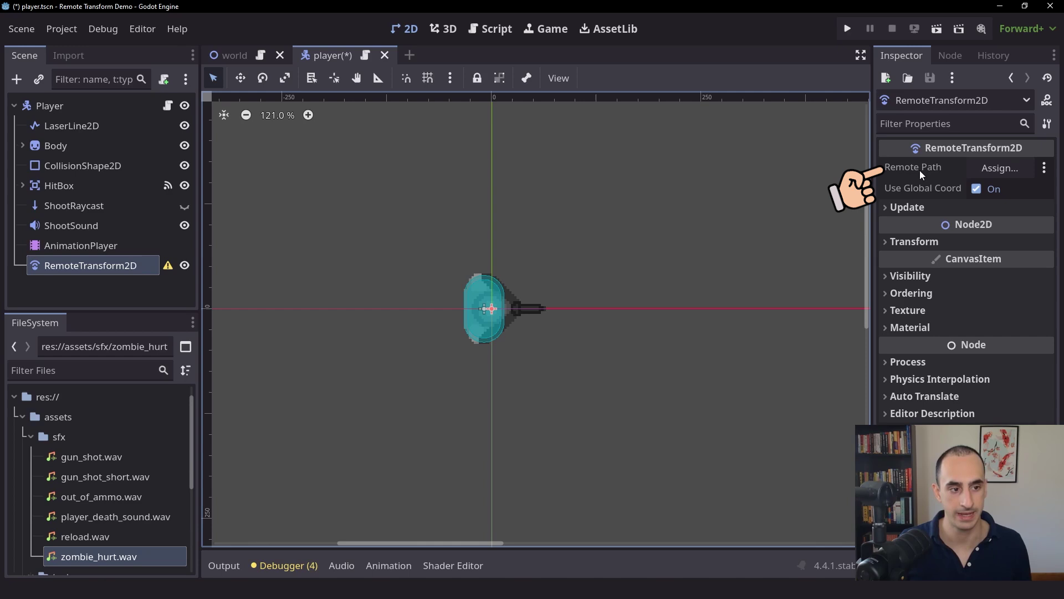
pyautogui.moveTo(920, 171)
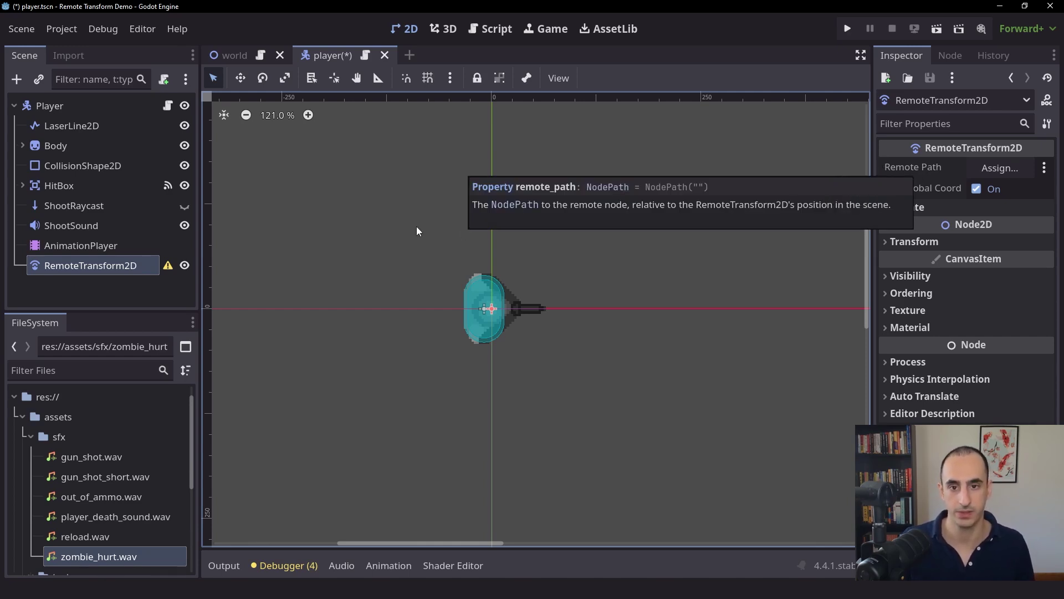
# - Save the player scene, then add a Sprite2D node under World in the world scene
pyautogui.hotkey('ctrl', 's')
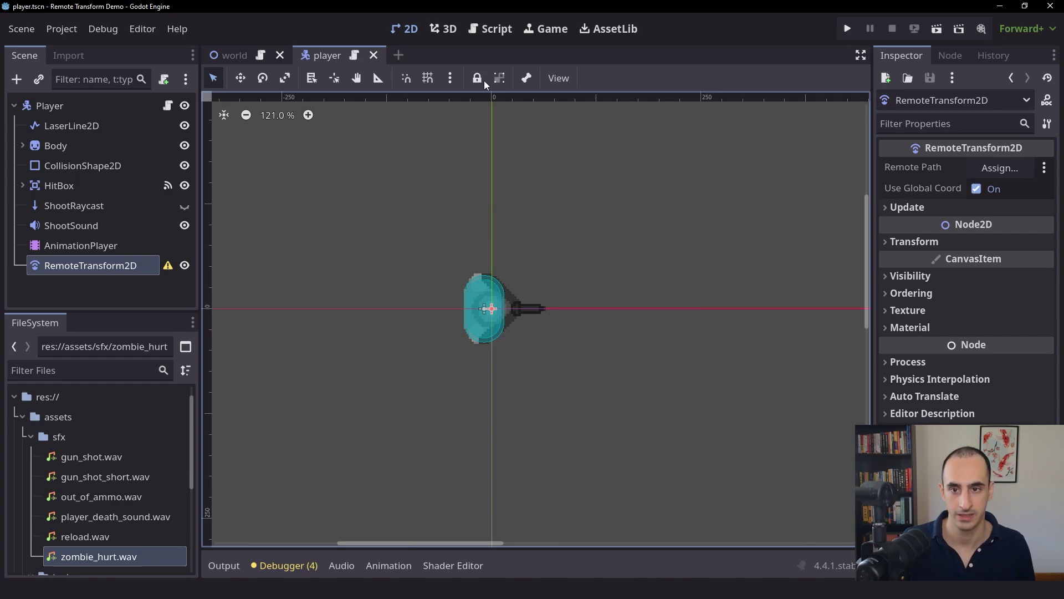
pyautogui.click(246, 58)
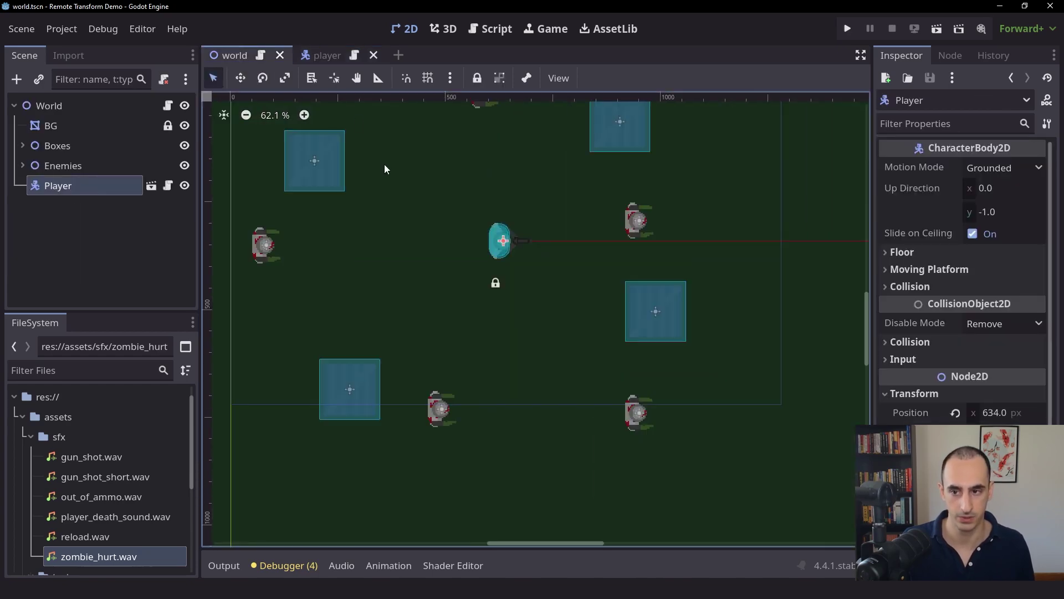
pyautogui.click(102, 108)
pyautogui.hotkey('ctrl', 'a')
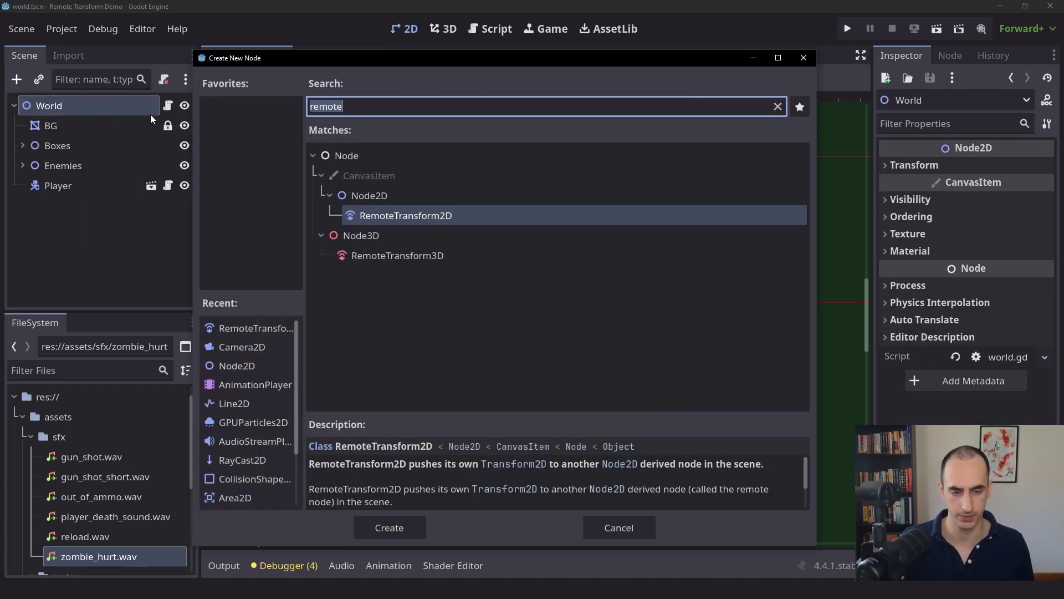
pyautogui.write('sprite')
pyautogui.press('Return')
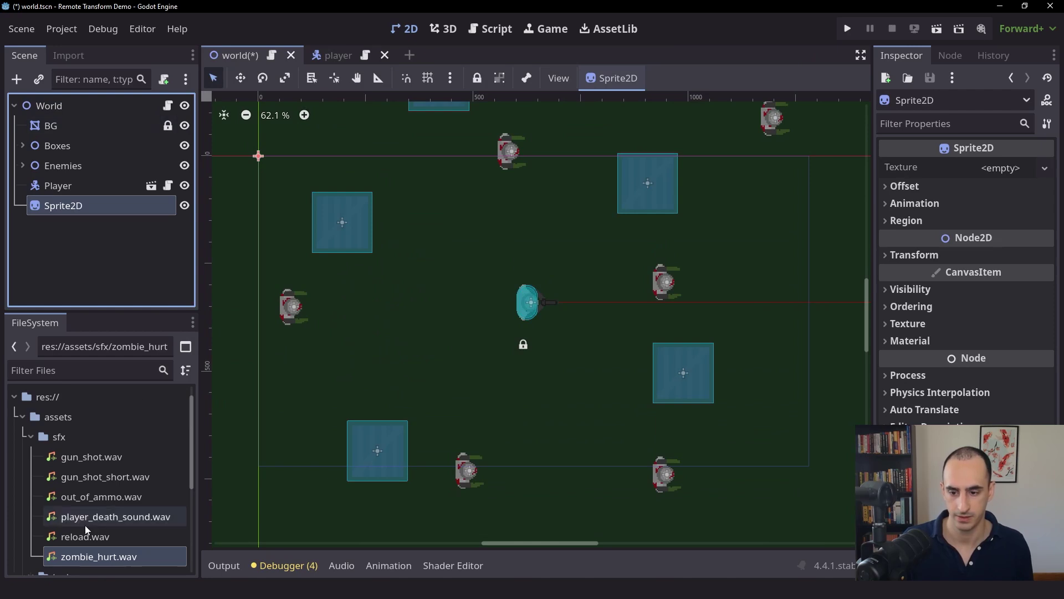
# - Give Sprite2D the icon.svg texture, shrink it, and save the world scene
pyautogui.scroll(-5, 122, 466)
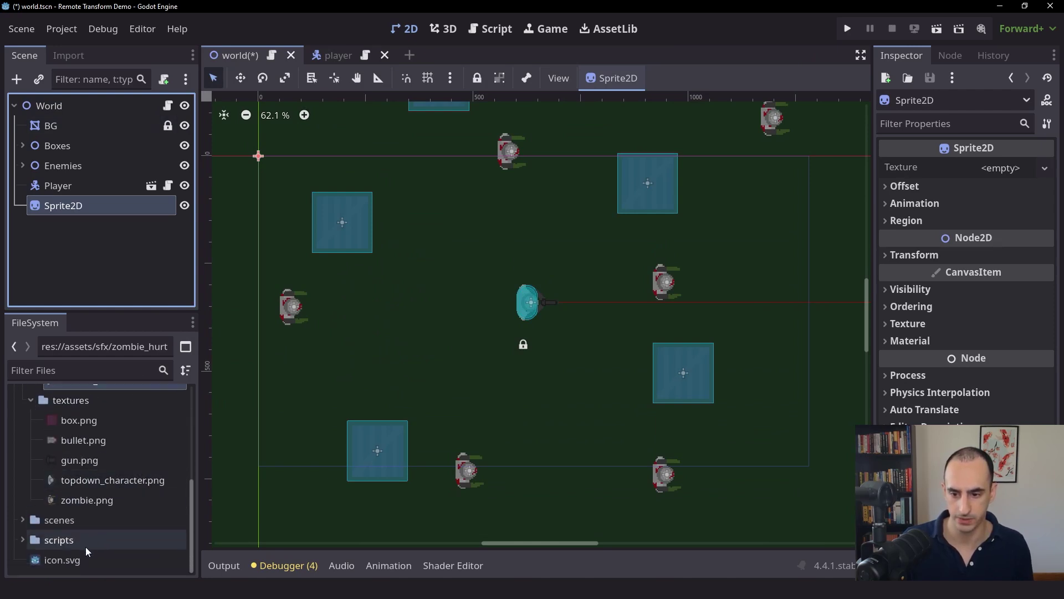
pyautogui.moveTo(72, 559); pyautogui.dragTo(1003, 171)
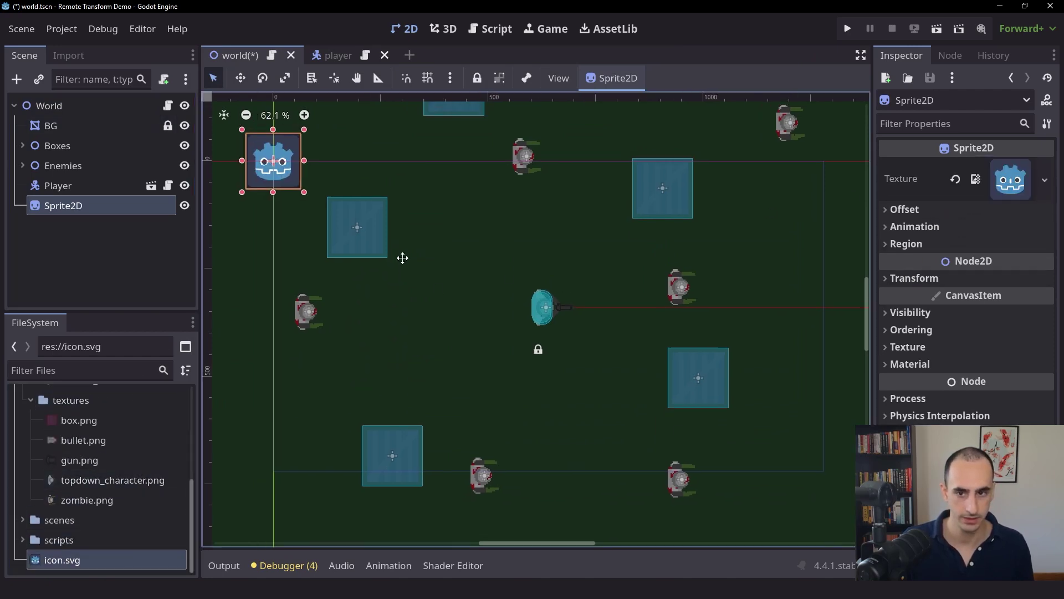
pyautogui.moveTo(403, 258); pyautogui.dragTo(509, 315, button='middle')
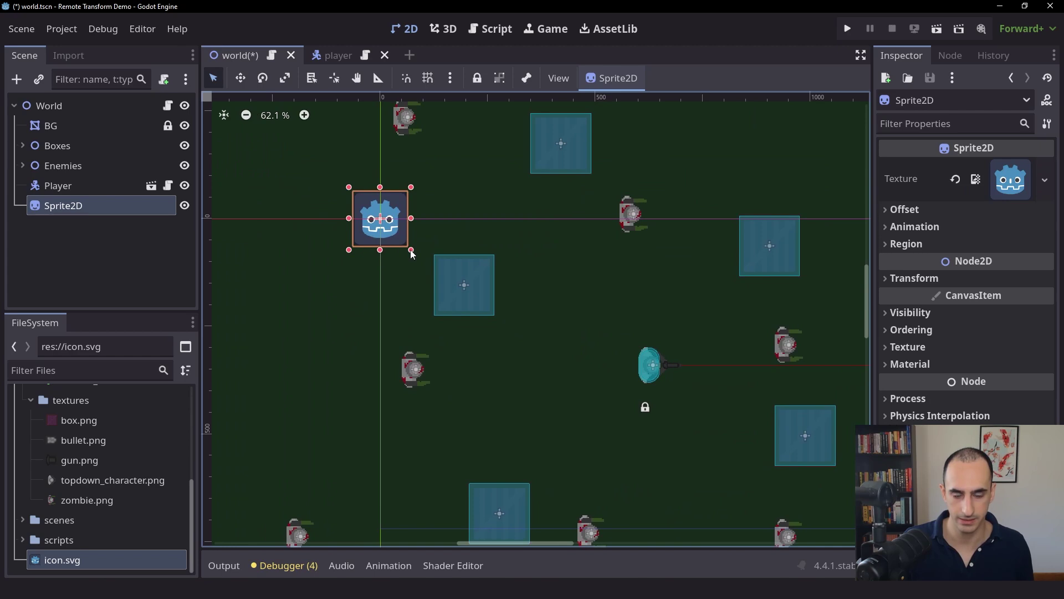
pyautogui.moveTo(411, 250); pyautogui.dragTo(395, 234)
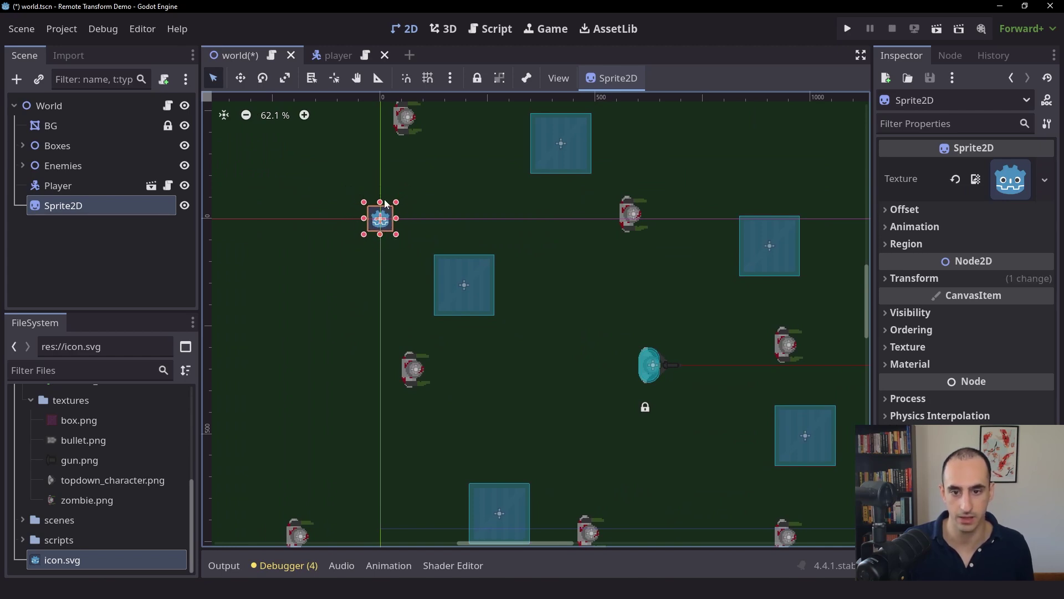
pyautogui.scroll(-2, 491, 196)
pyautogui.hscroll(3, 491, 196)
pyautogui.hotkey('ctrl', 's')
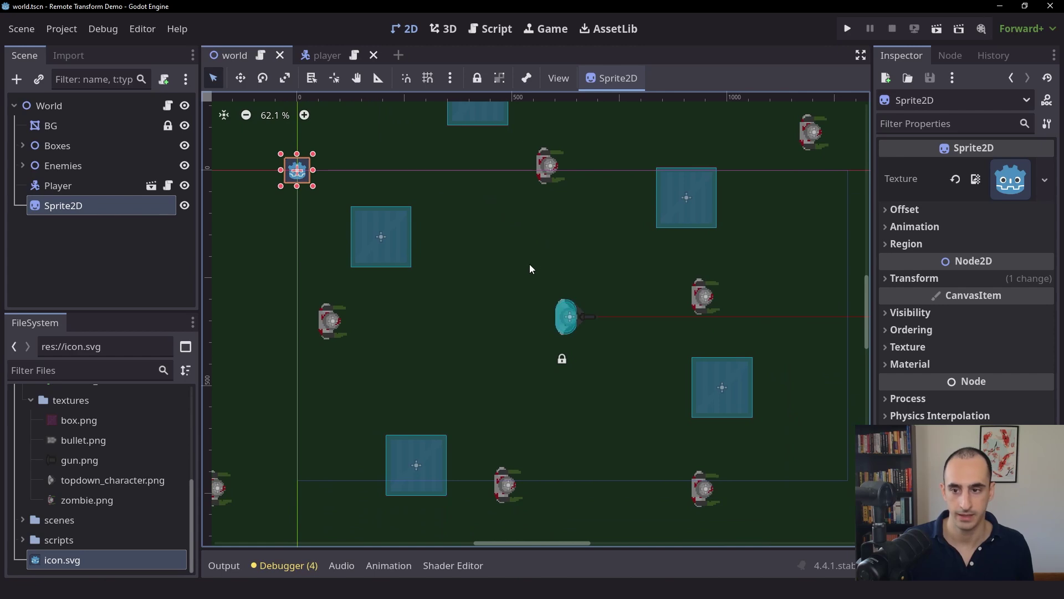
# - Enable Editable Children on the Player instance and select its RemoteTransform2D
pyautogui.click(61, 187)
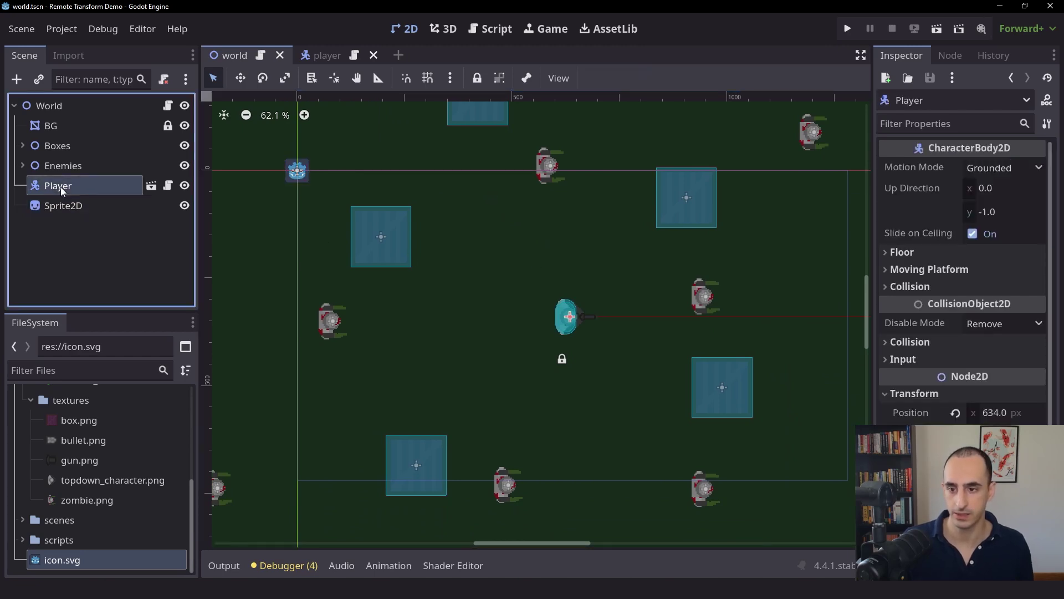
pyautogui.rightClick(61, 187)
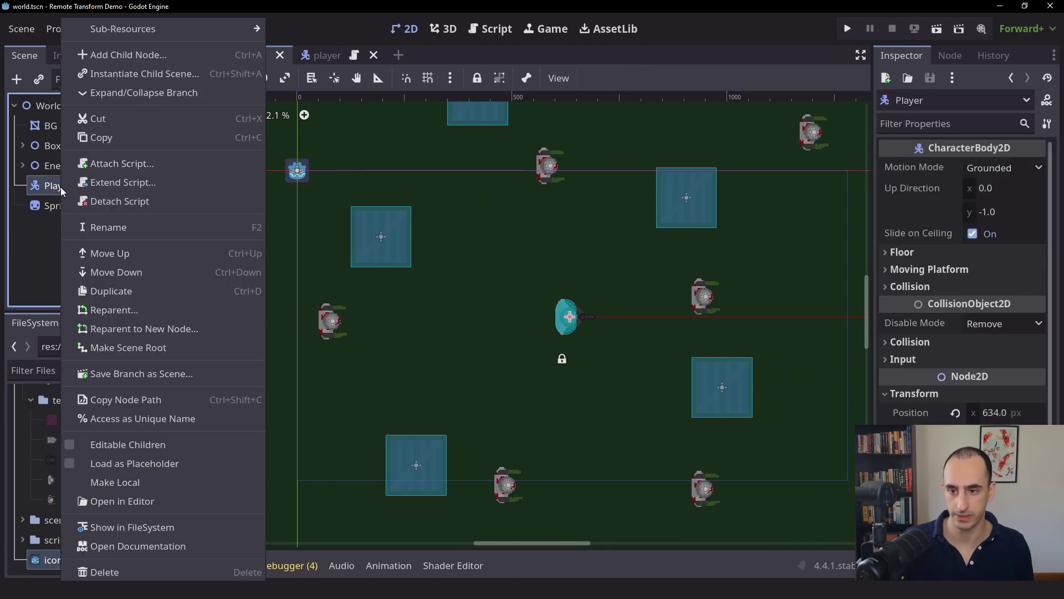
pyautogui.click(200, 444)
pyautogui.scroll(-3, 103, 172)
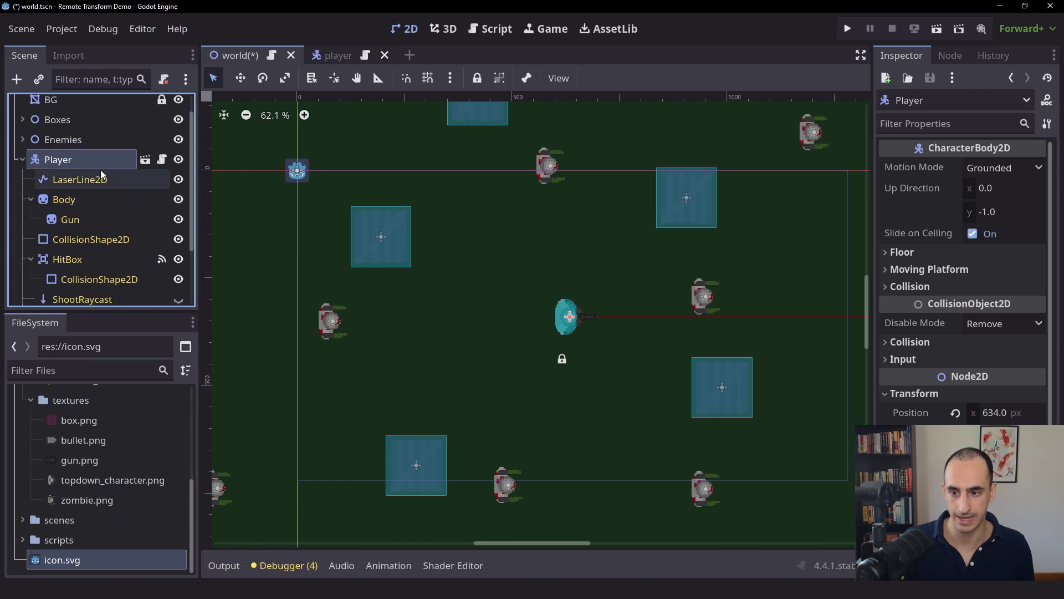
pyautogui.click(103, 278)
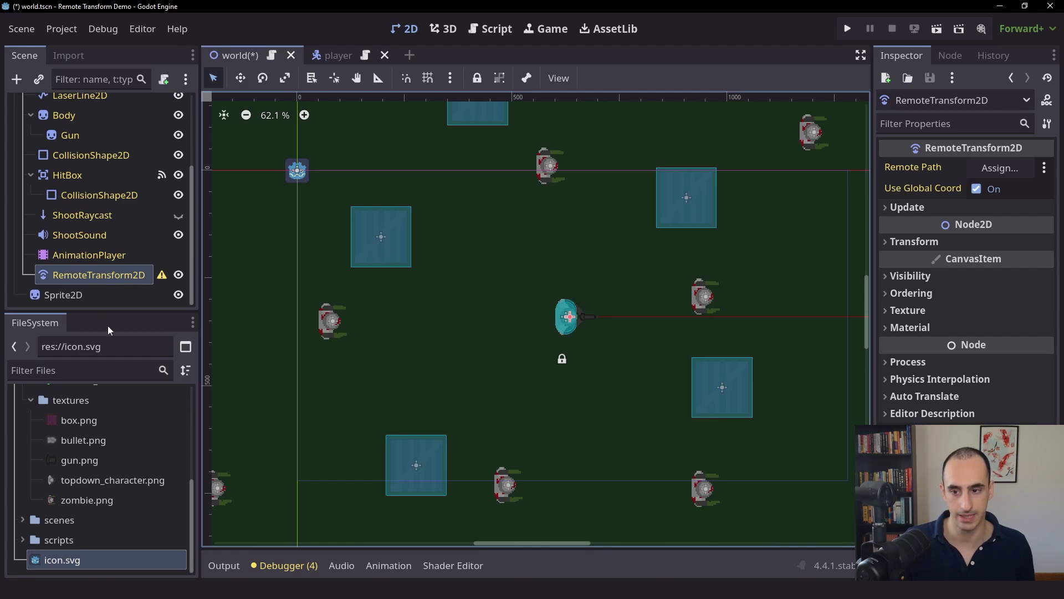
# - Point the RemoteTransform2D's Remote Path at Sprite2D and zoom in to see the icon on the player
pyautogui.moveTo(81, 295); pyautogui.dragTo(995, 168)
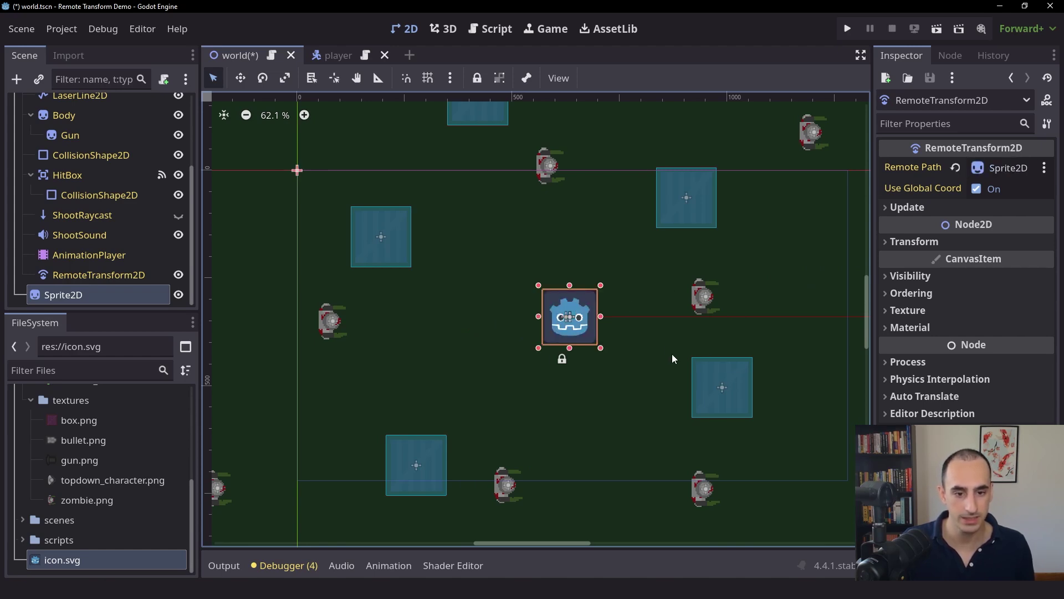
pyautogui.moveTo(673, 353); pyautogui.dragTo(612, 326, button='middle')
pyautogui.scroll(3, 540, 330)
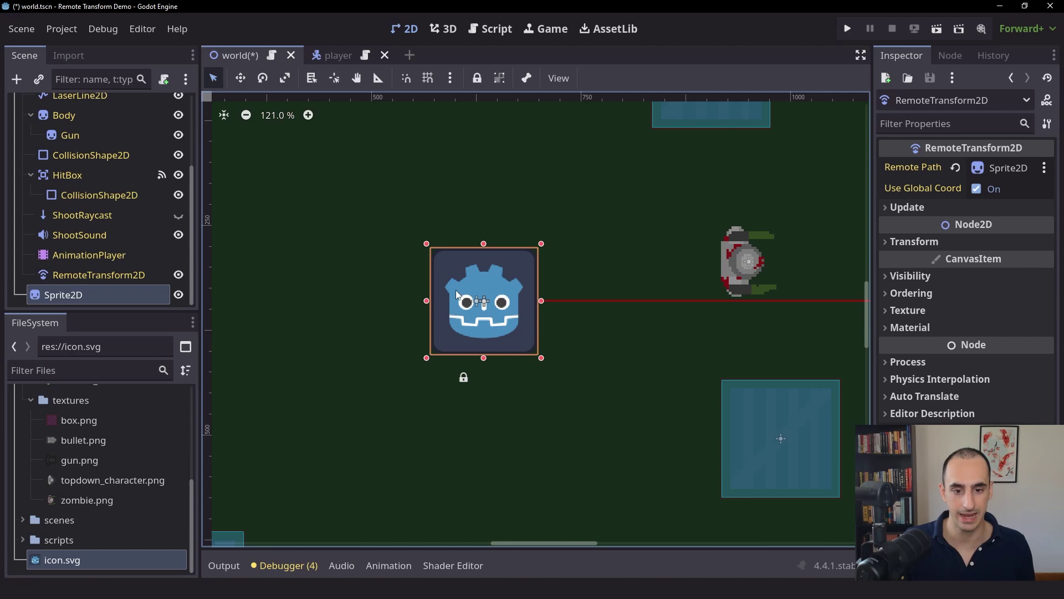
pyautogui.scroll(-2, 544, 301)
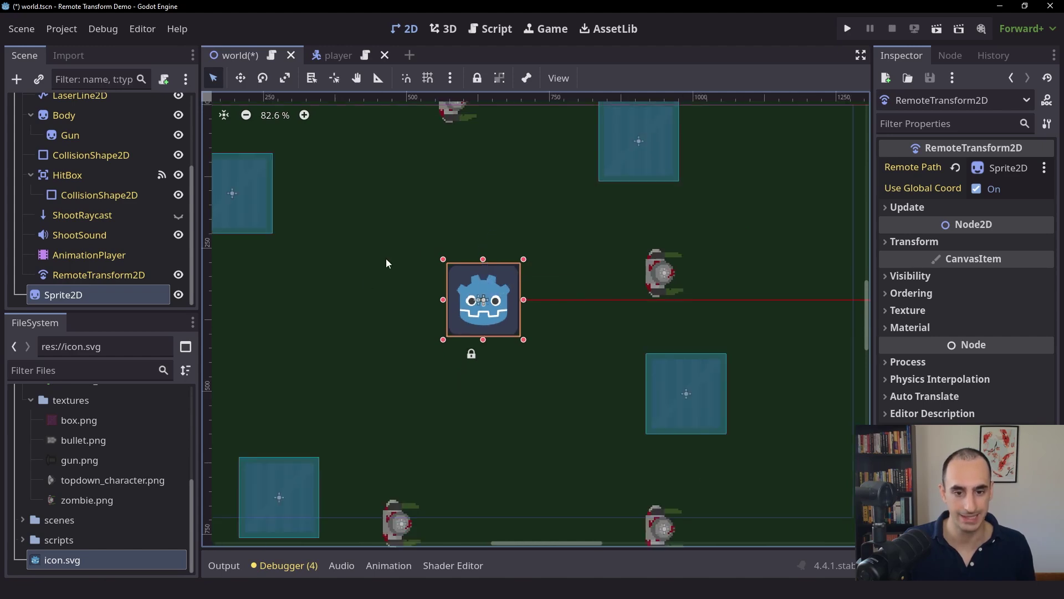
pyautogui.moveTo(386, 258); pyautogui.dragTo(535, 327, button='middle')
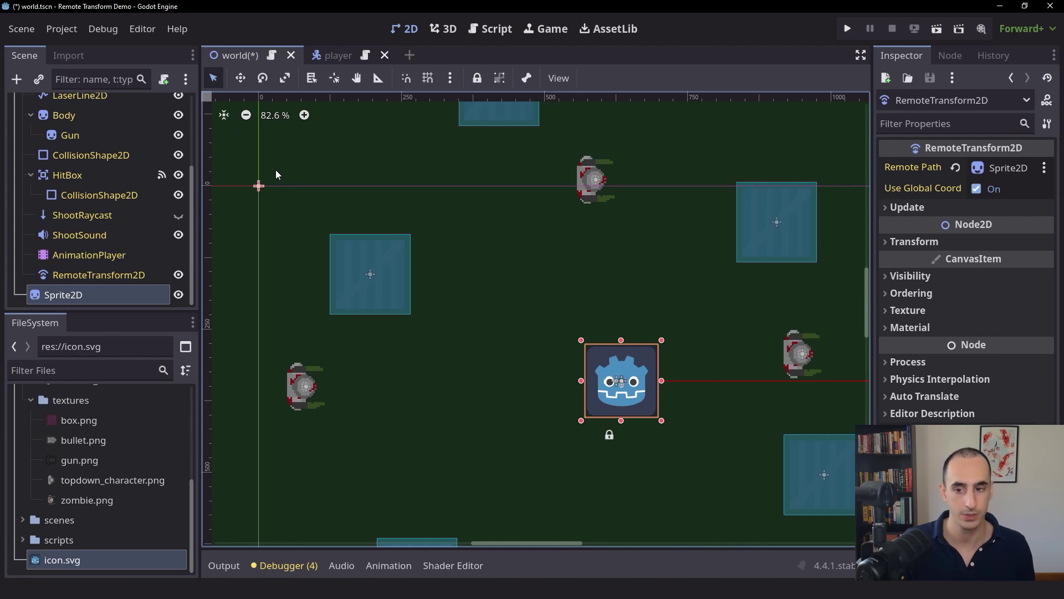
pyautogui.hscroll(3, 451, 247)
pyautogui.scroll(-2, 451, 248)
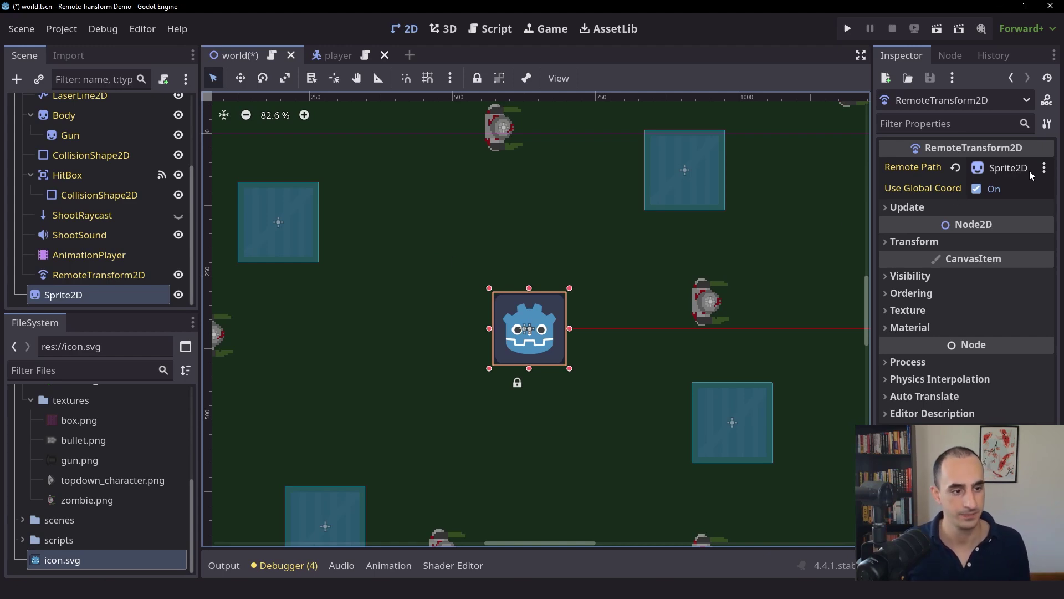
pyautogui.scroll(-3, 390, 250)
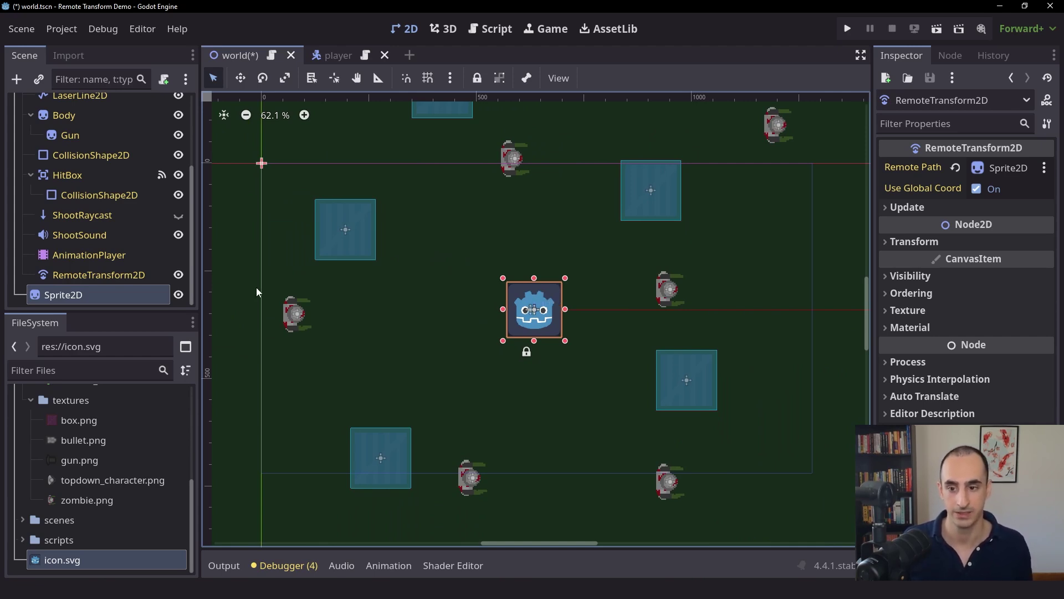
pyautogui.click(154, 277)
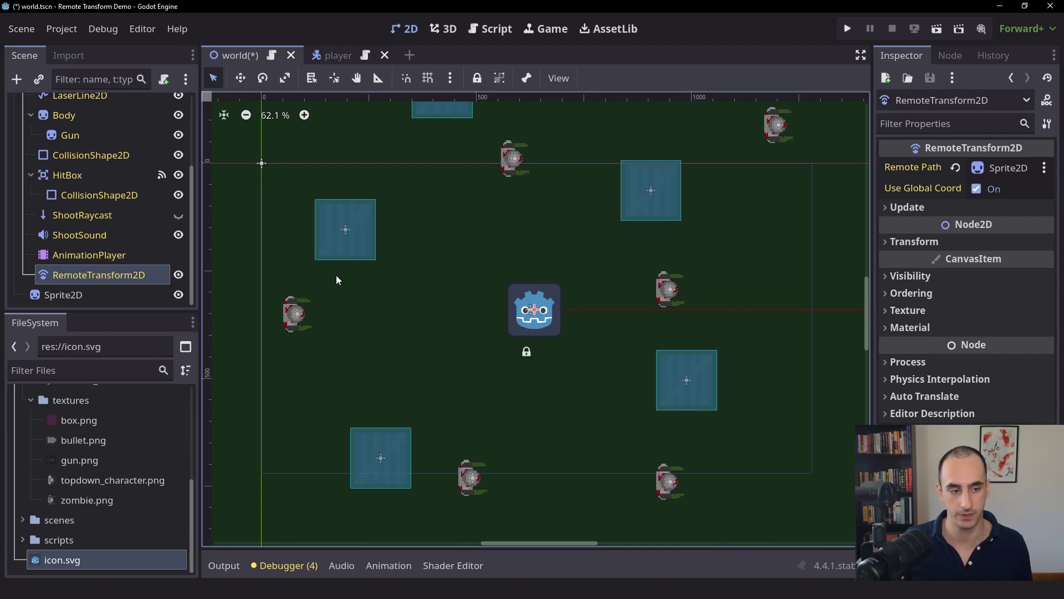
pyautogui.click(923, 242)
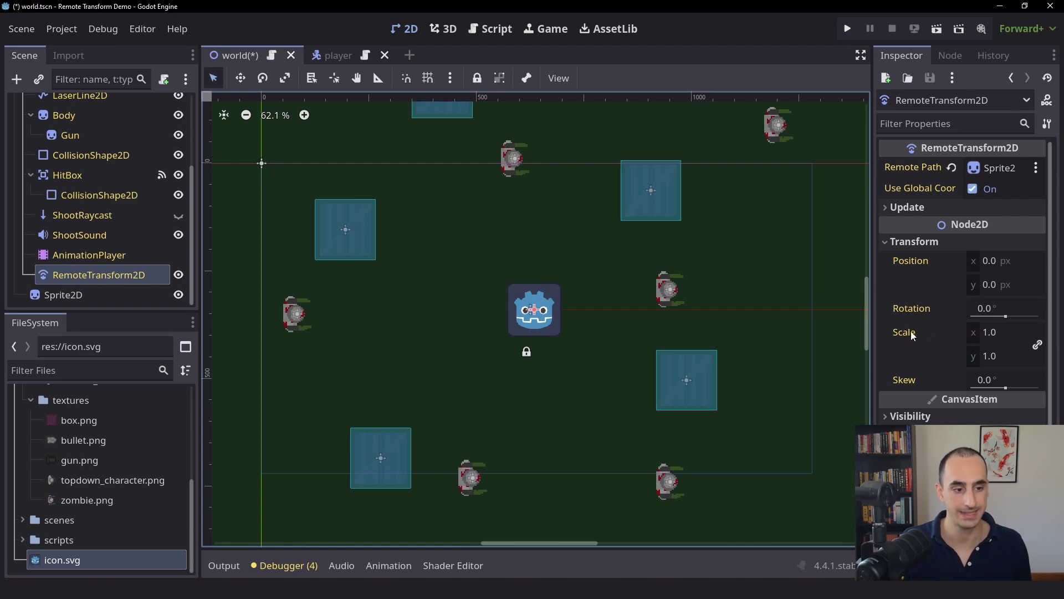
pyautogui.click(94, 294)
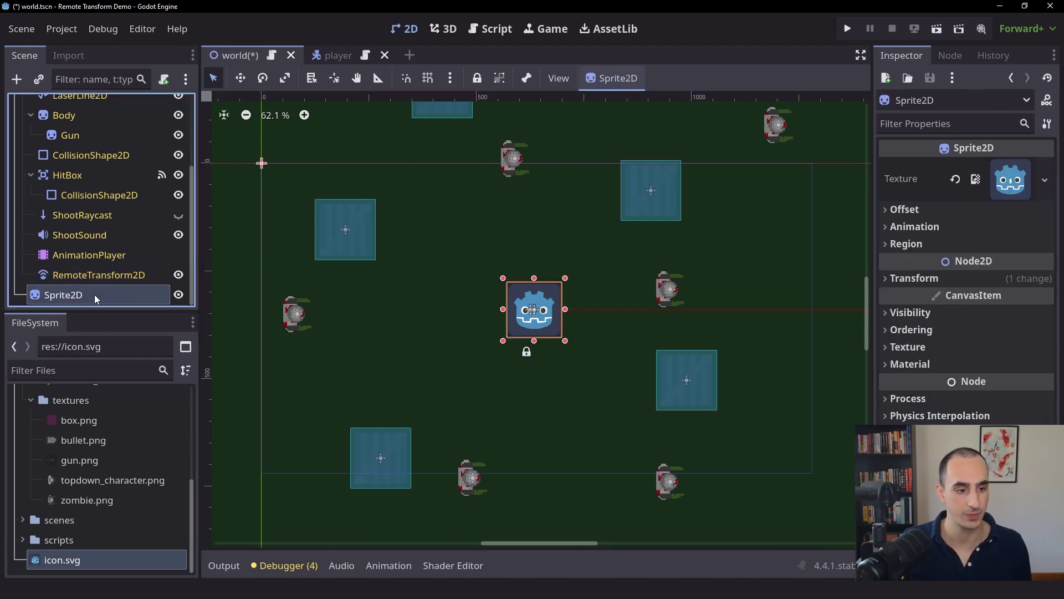
pyautogui.click(909, 281)
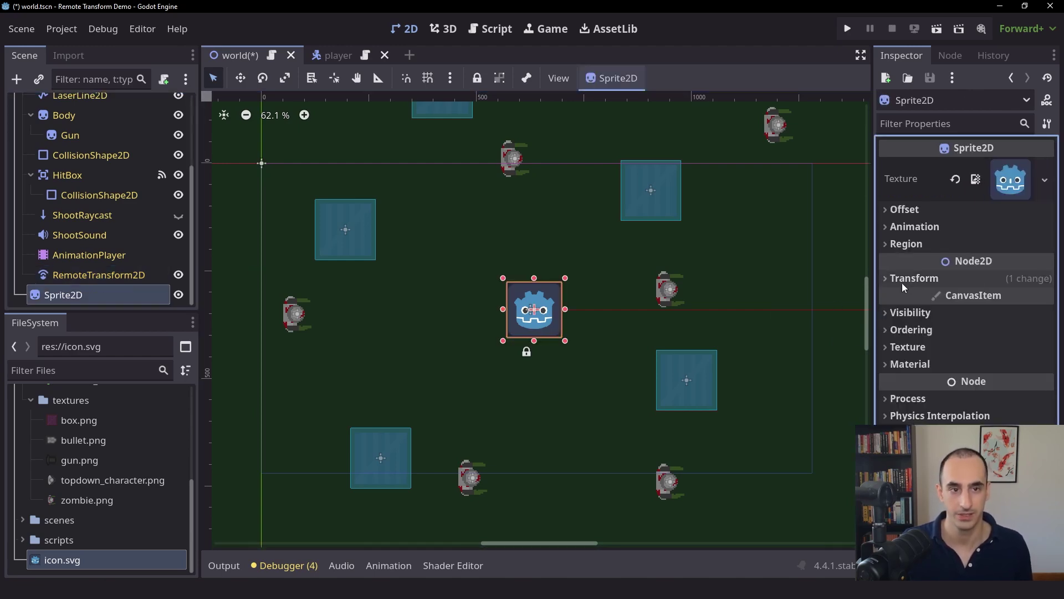
# - Run the game and move the player around while the icon sprite follows it
pyautogui.click(847, 28)
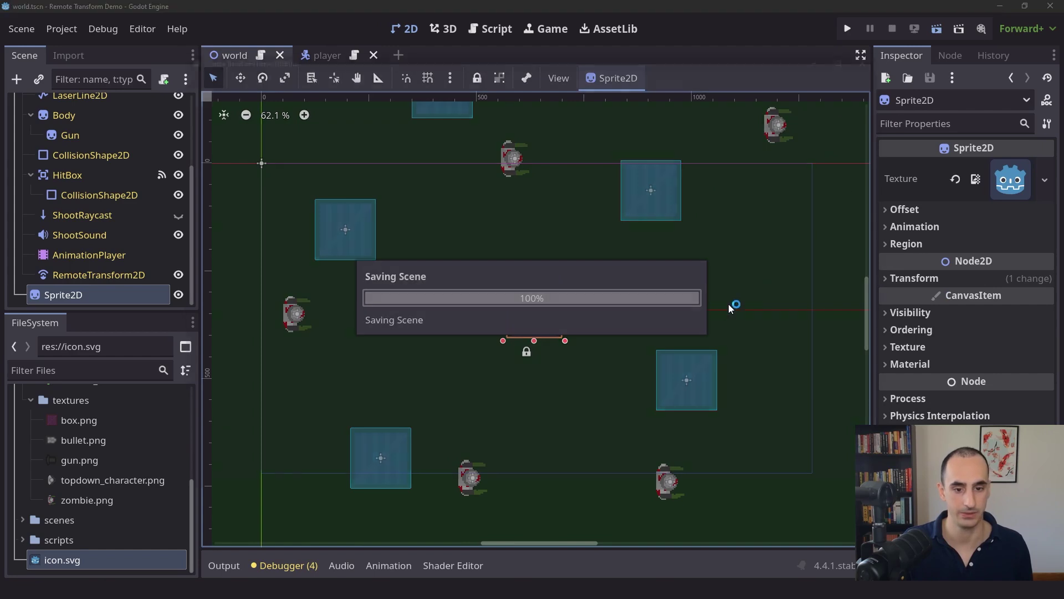
pyautogui.press('s')
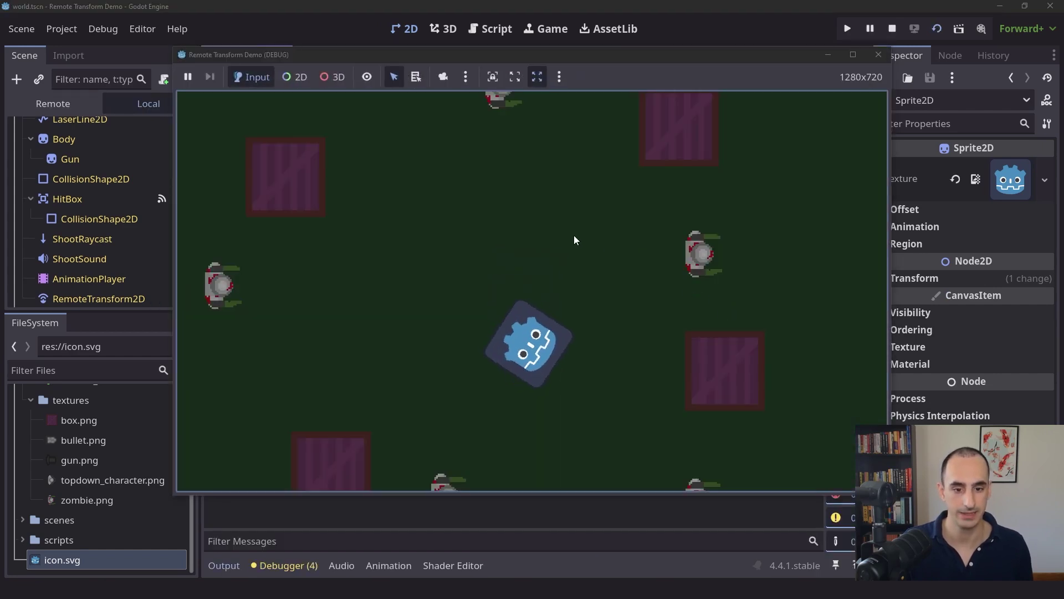
pyautogui.press('a')
pyautogui.press('w')
pyautogui.press('d')
pyautogui.press('s')
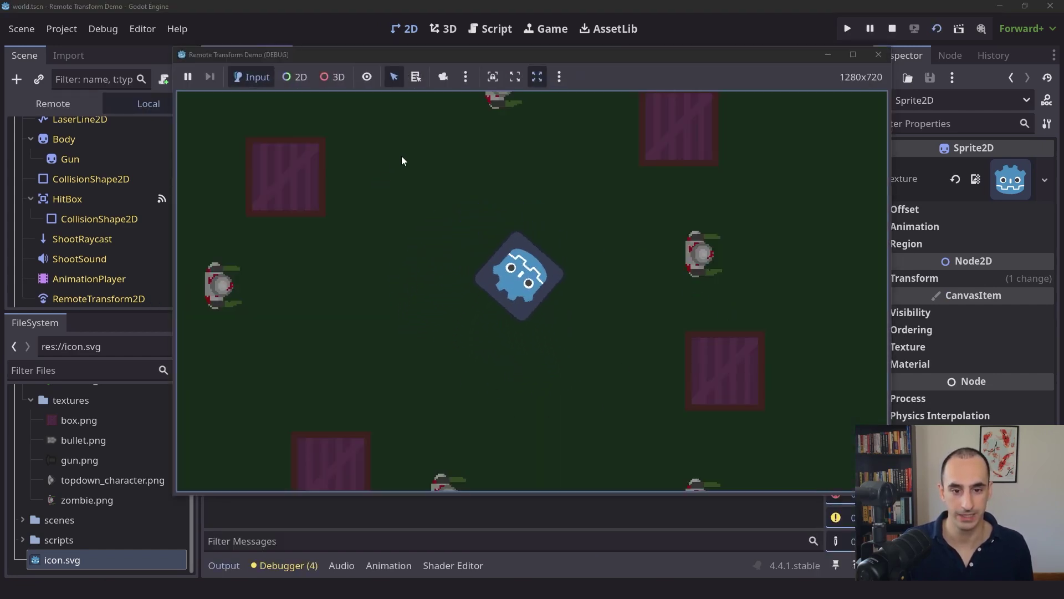
pyautogui.press('a')
pyautogui.press('d')
pyautogui.press('w')
pyautogui.press('a')
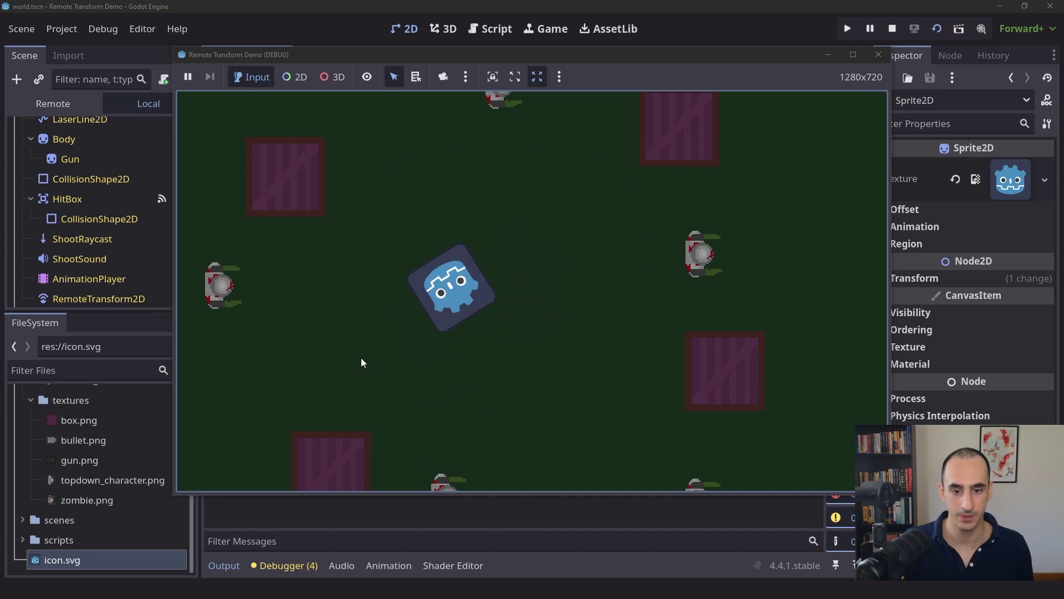
# - Keep moving the player across the map and away from the zombie
pyautogui.press('d')
pyautogui.press('a')
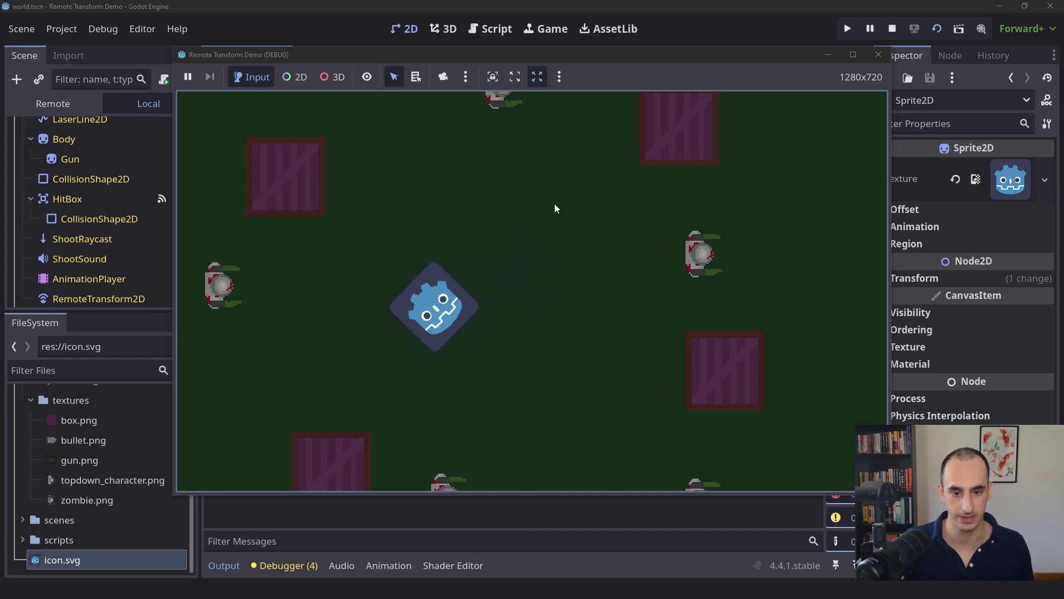
pyautogui.press('d')
pyautogui.press('a')
pyautogui.press('w')
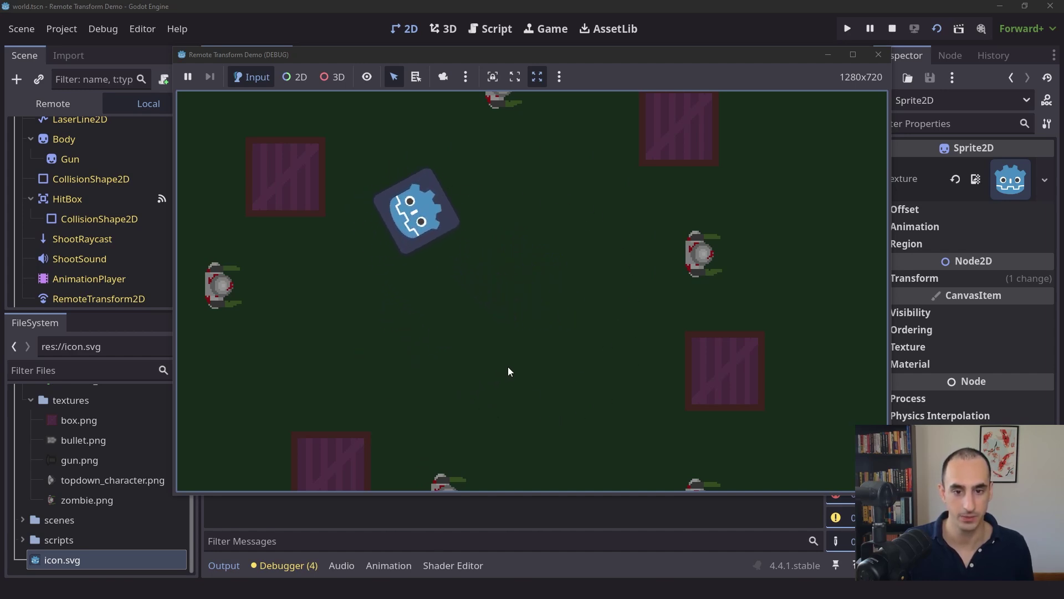
pyautogui.press('d')
pyautogui.press('s')
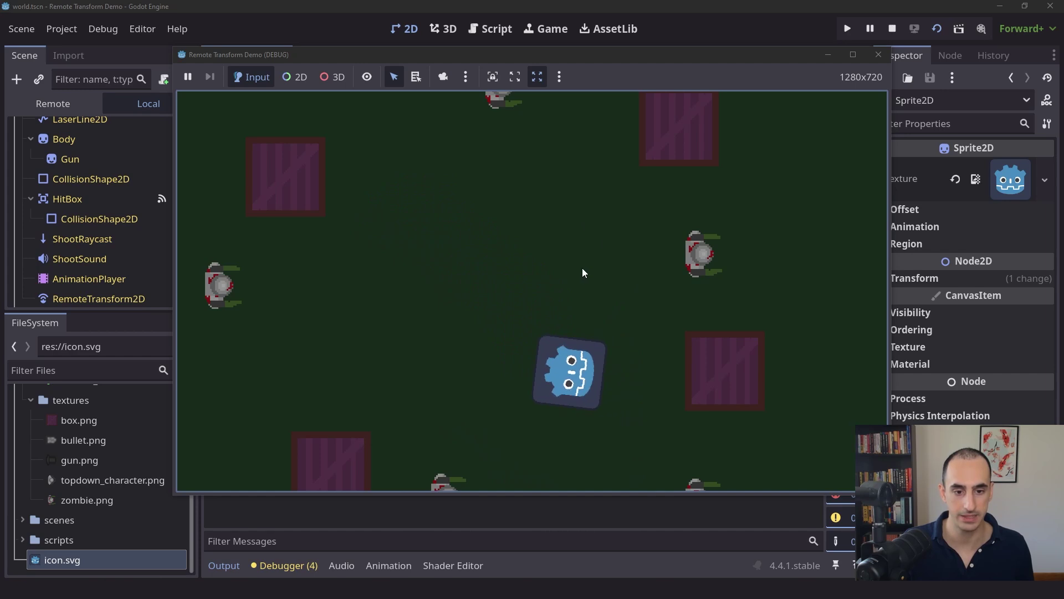
pyautogui.press('a')
pyautogui.press('w')
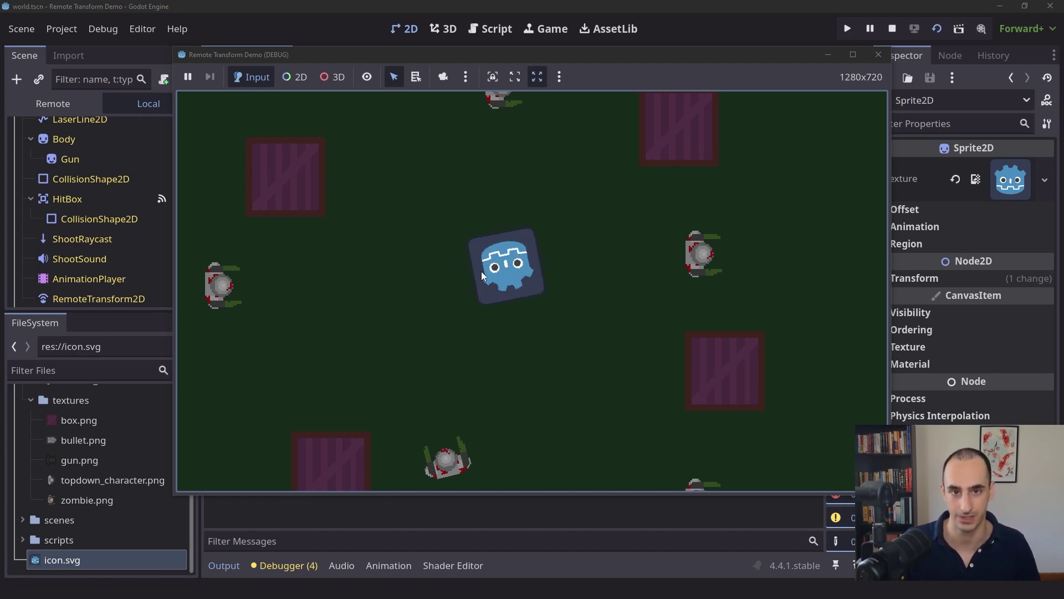
# - Close the game and delete the test Sprite2D node
pyautogui.click(879, 56)
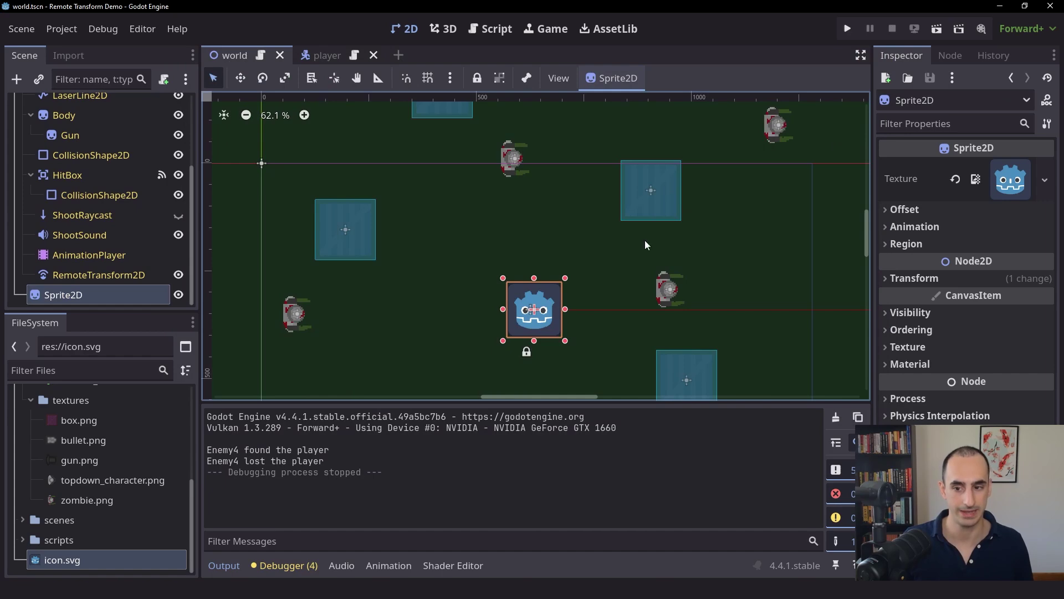
pyautogui.click(71, 297)
pyautogui.press('Delete')
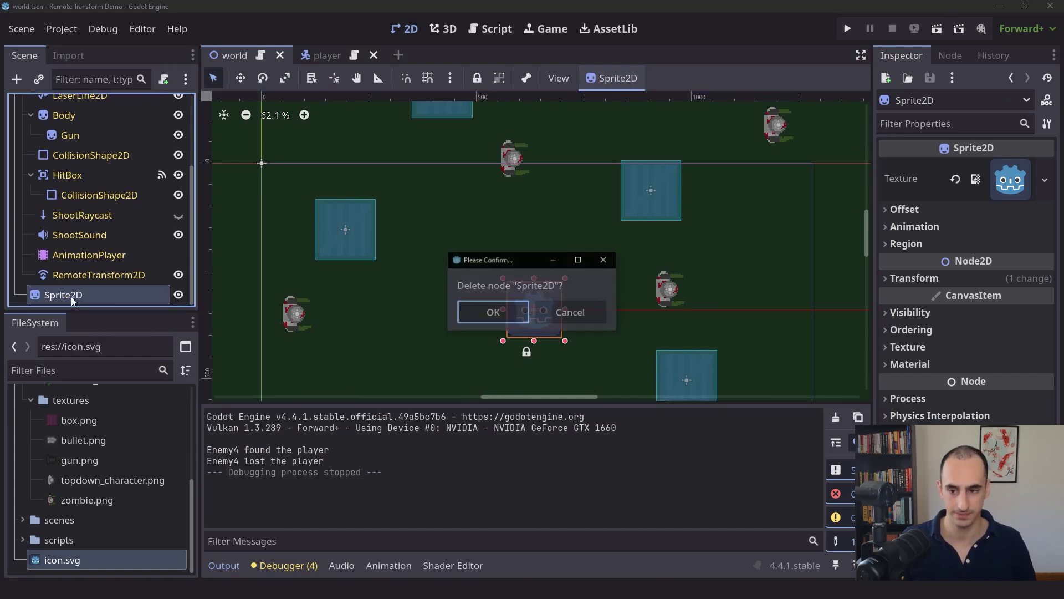
pyautogui.press('Return')
# - Add a Camera2D child under the World root node
pyautogui.scroll(5, 82, 251)
pyautogui.click(61, 105)
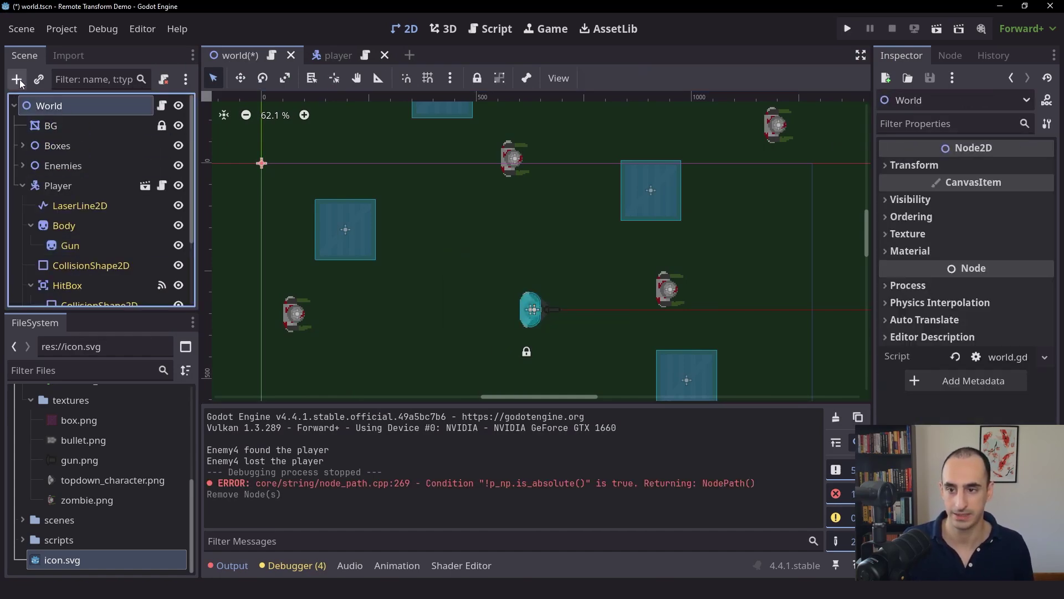
pyautogui.click(17, 80)
pyautogui.write('camera')
pyautogui.press('Return')
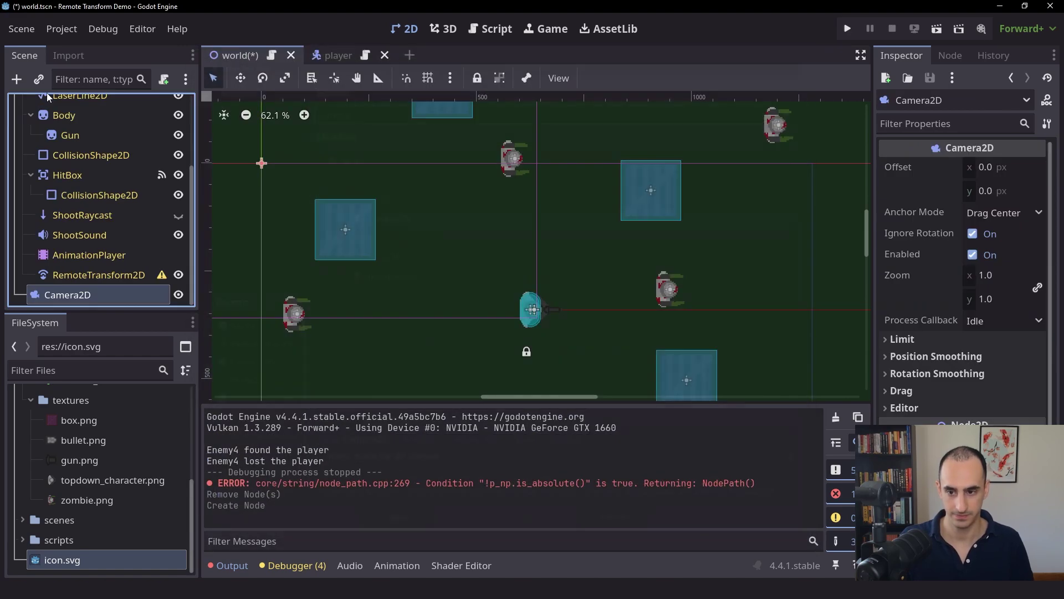
# - Set the RemoteTransform2D's Remote Path to Camera2D and save the world scene
pyautogui.click(108, 276)
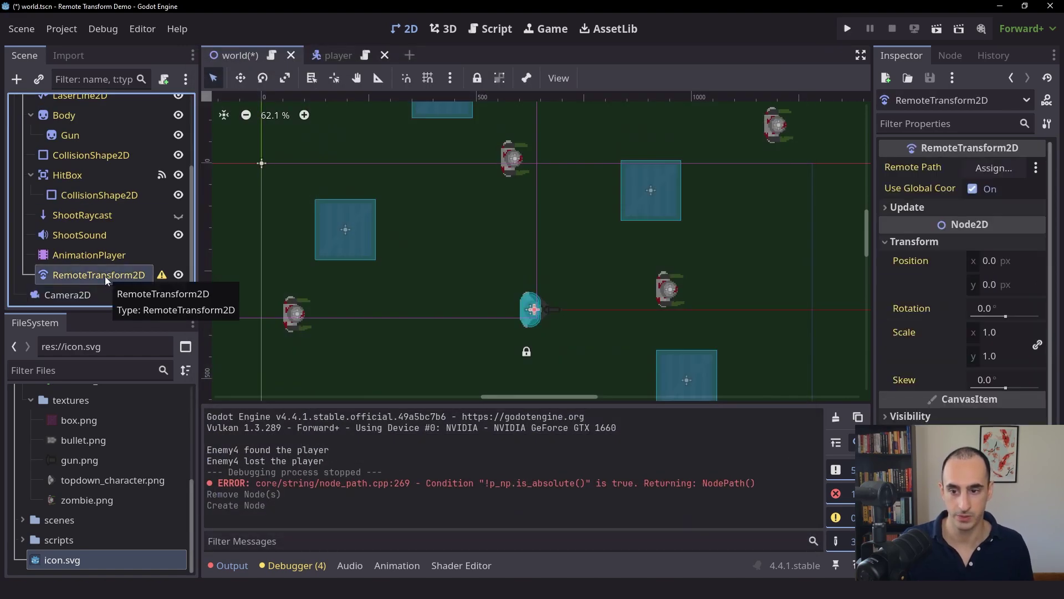
pyautogui.moveTo(67, 294); pyautogui.dragTo(995, 168)
pyautogui.moveTo(696, 281); pyautogui.dragTo(674, 234, button='middle')
pyautogui.hotkey('ctrl', 's')
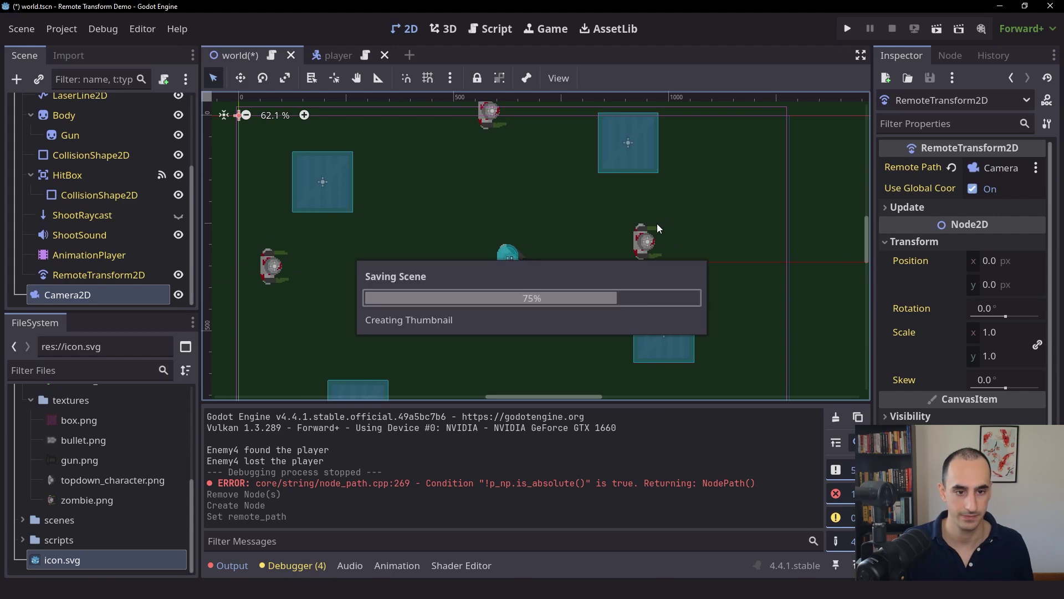
# - Run the project and move the player with WASD to test camera following
pyautogui.click(847, 28)
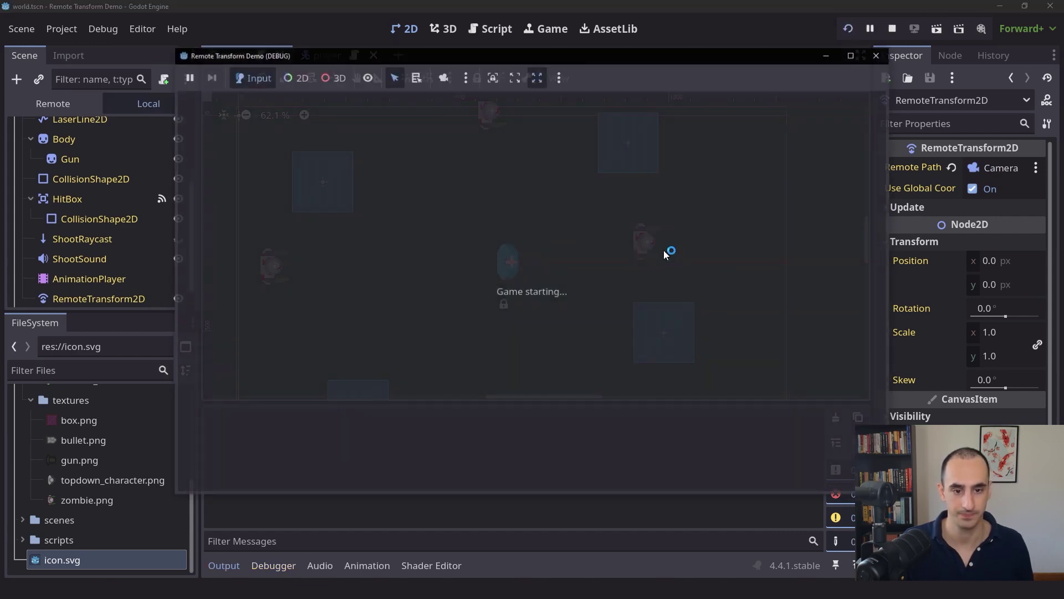
pyautogui.press('w')
pyautogui.press('a')
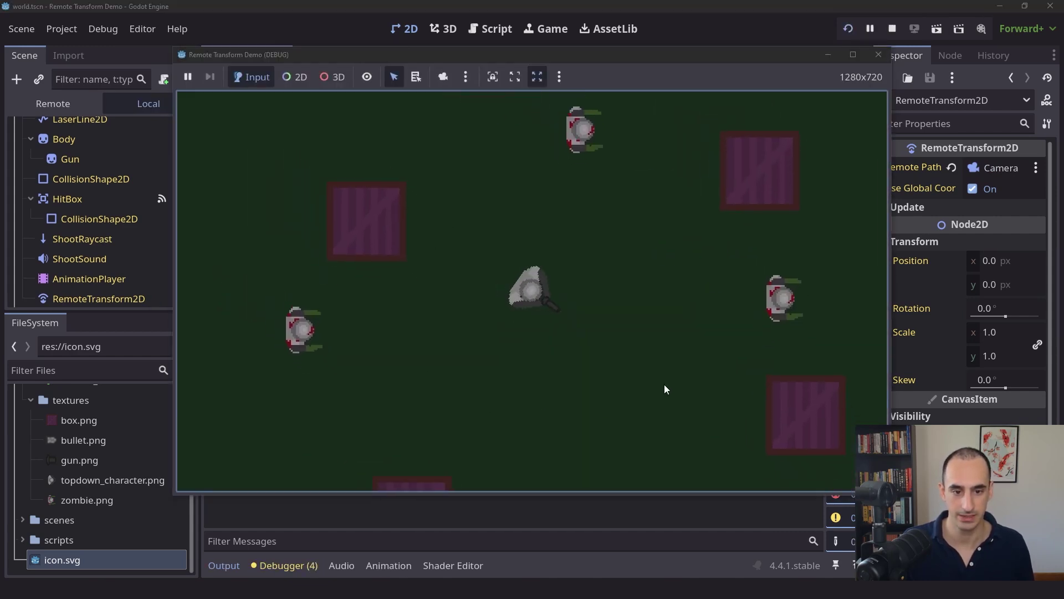
pyautogui.press('s')
pyautogui.press('d')
pyautogui.press('w')
pyautogui.press('a')
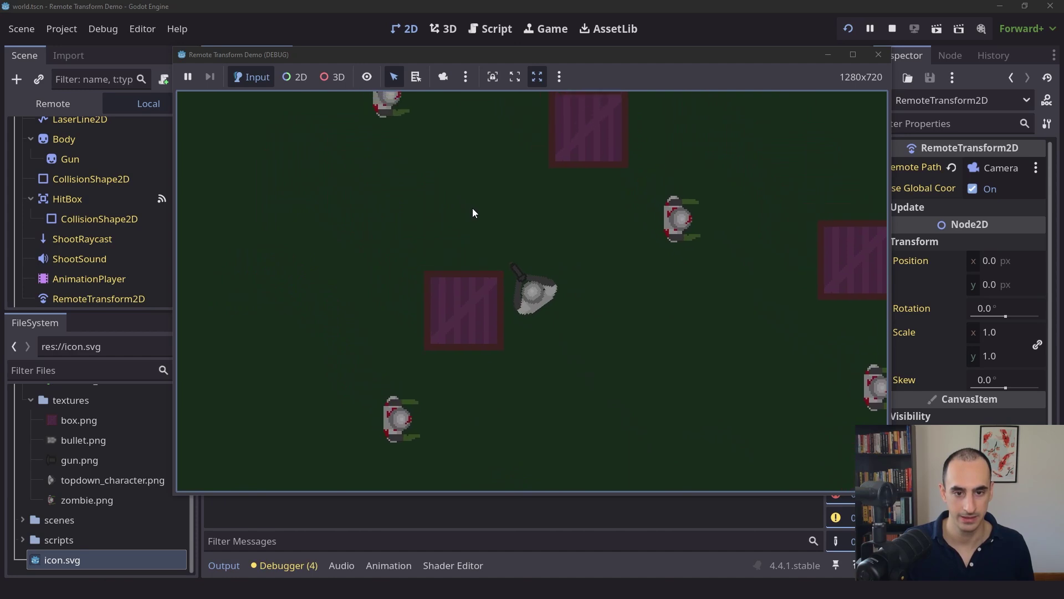
# - Walk the player down-left, up-right and toward a zombie as the camera tracks it
pyautogui.press('s')
pyautogui.press('a')
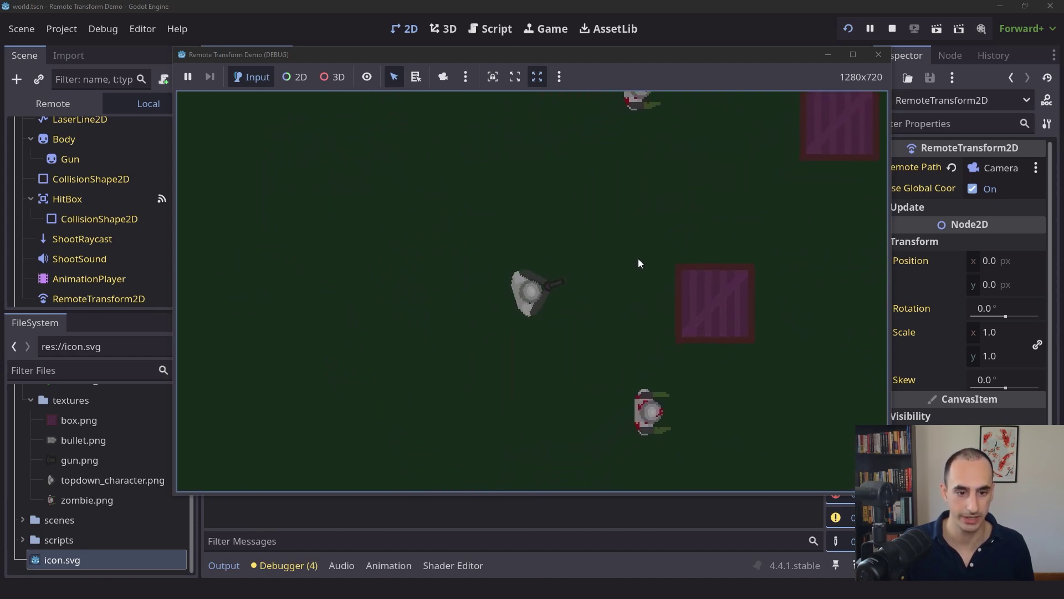
pyautogui.press('w')
pyautogui.press('d')
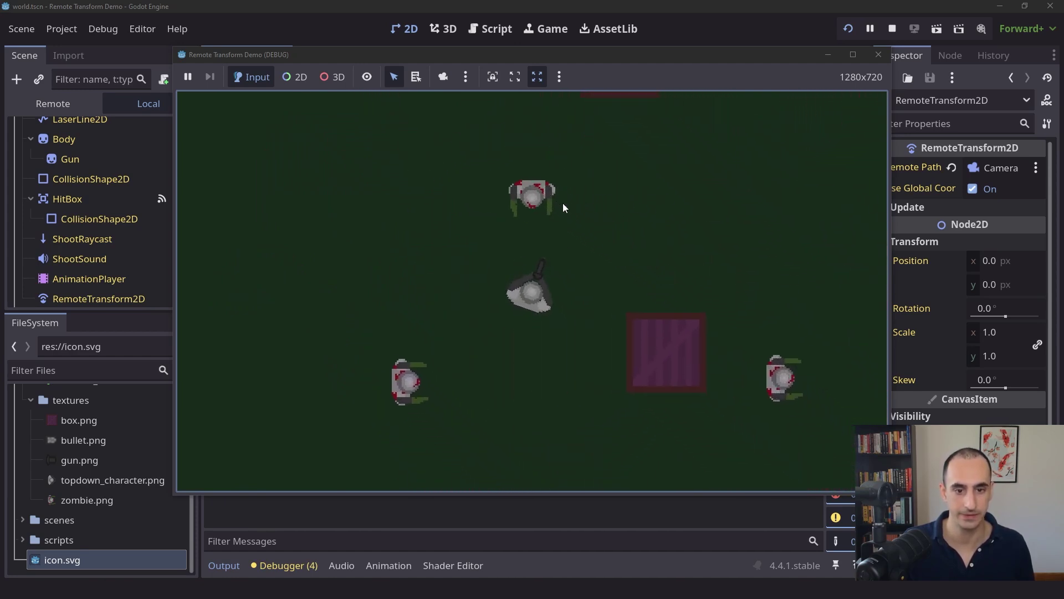
pyautogui.press('w')
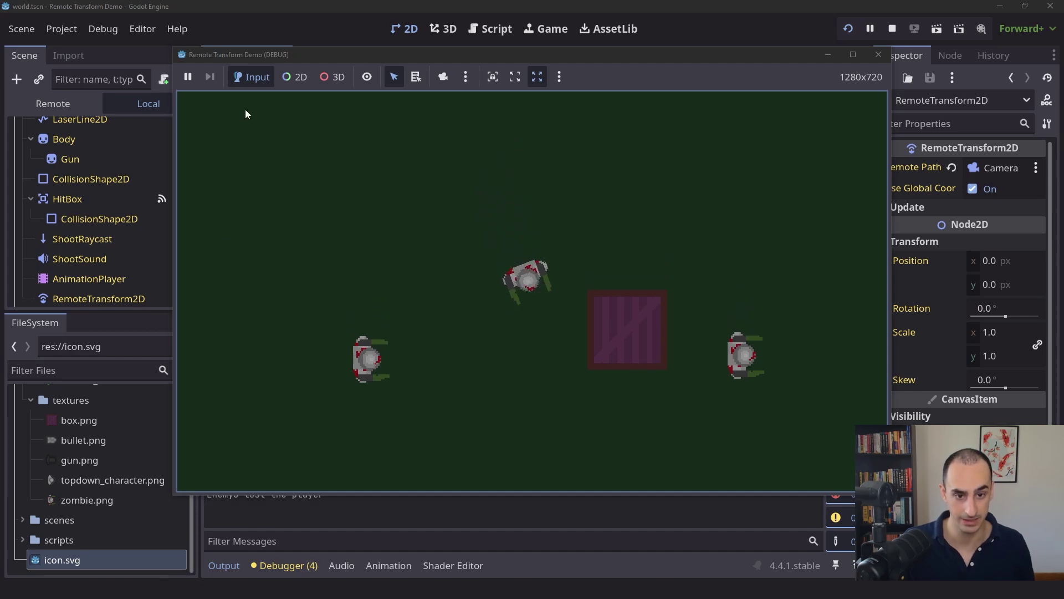
pyautogui.press('w')
pyautogui.press('a')
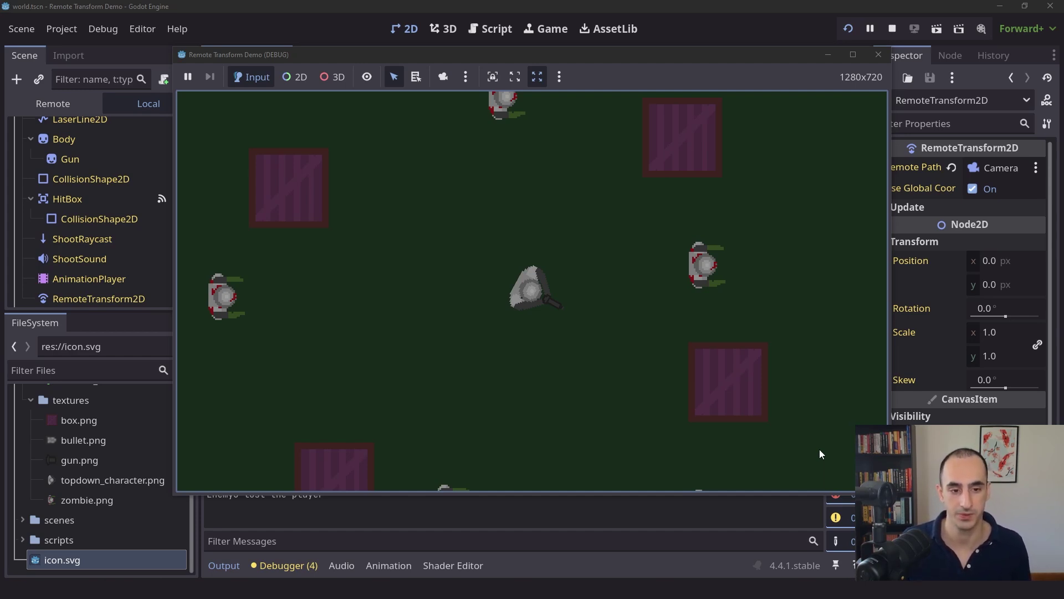
# - Finish moving the player around the map, then close the running game
pyautogui.press('s')
pyautogui.press('a')
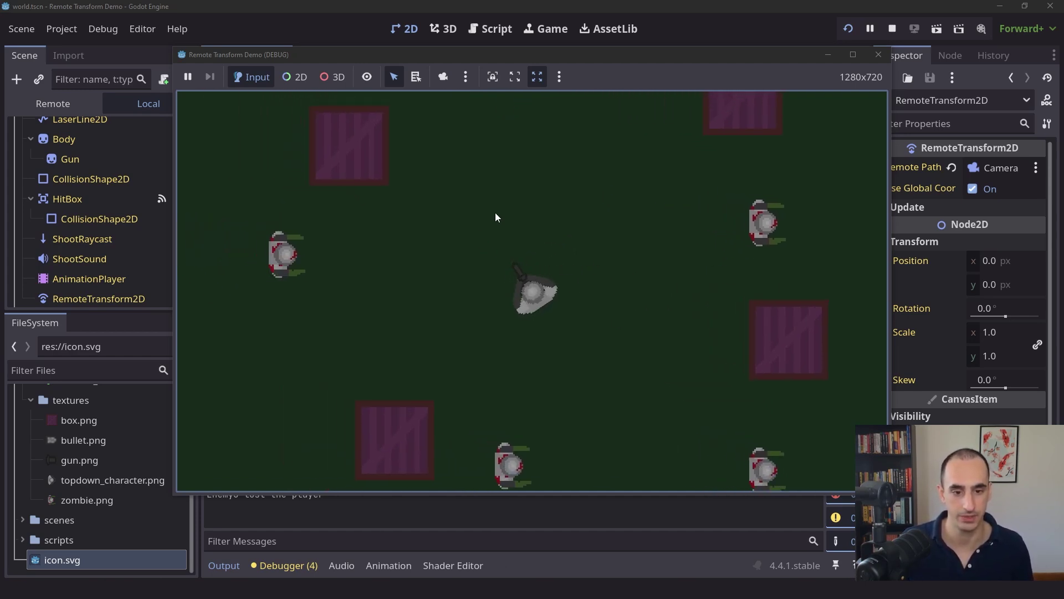
pyautogui.press('d')
pyautogui.press('a')
pyautogui.press('s')
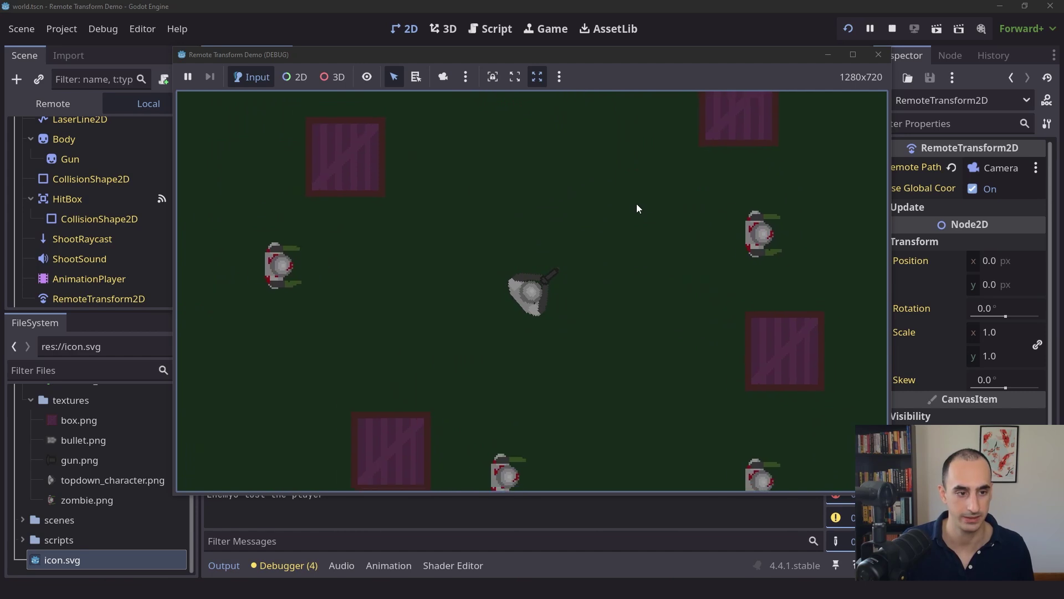
pyautogui.click(878, 54)
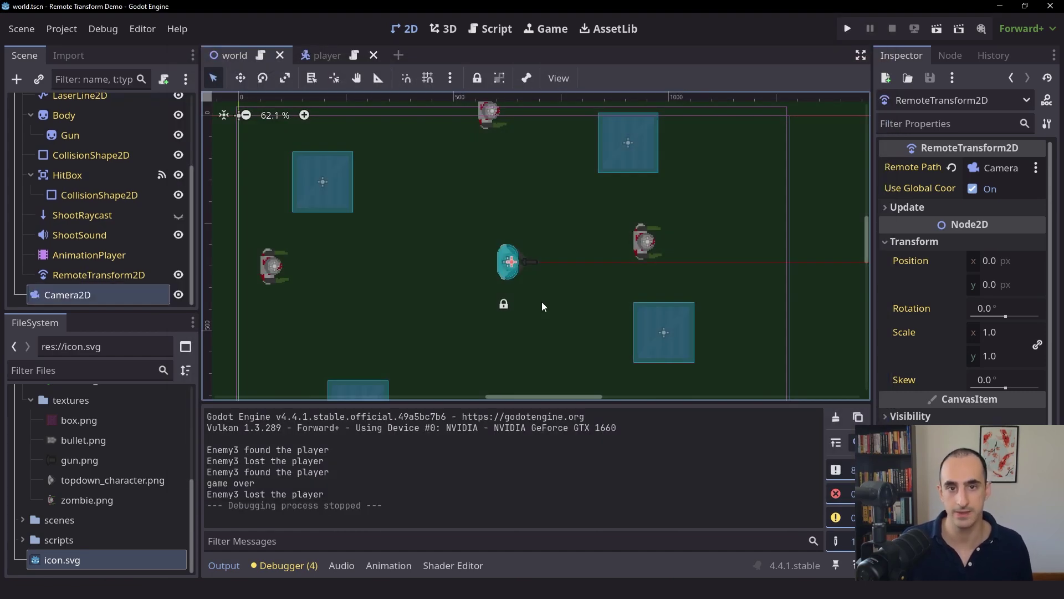
# - Collapse the Output panel and clear the RemoteTransform2D's Remote Path
pyautogui.click(224, 565)
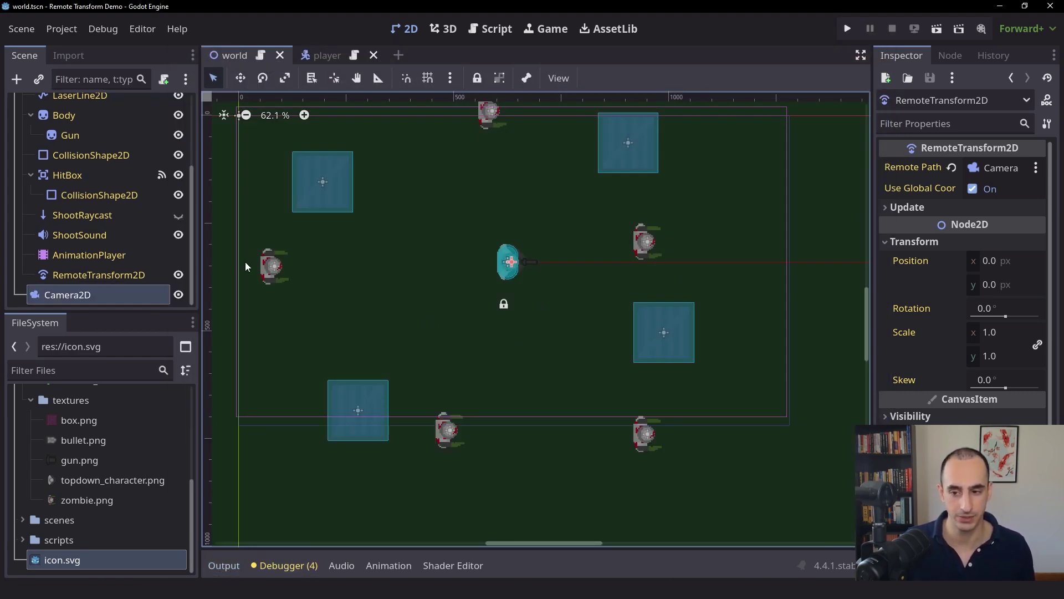
pyautogui.scroll(2, 125, 225)
pyautogui.scroll(-2, 123, 232)
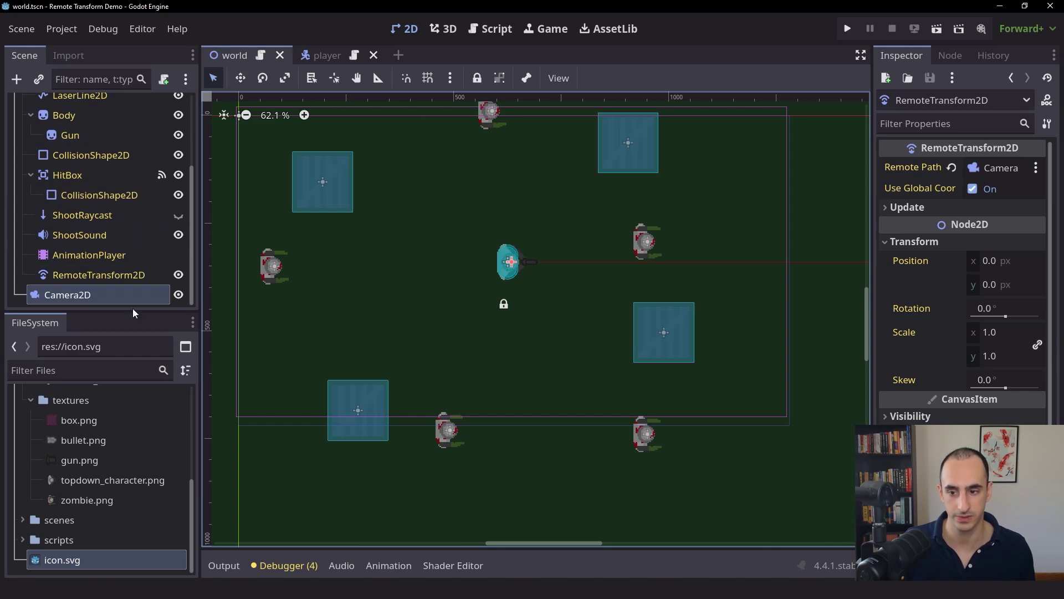
pyautogui.click(78, 273)
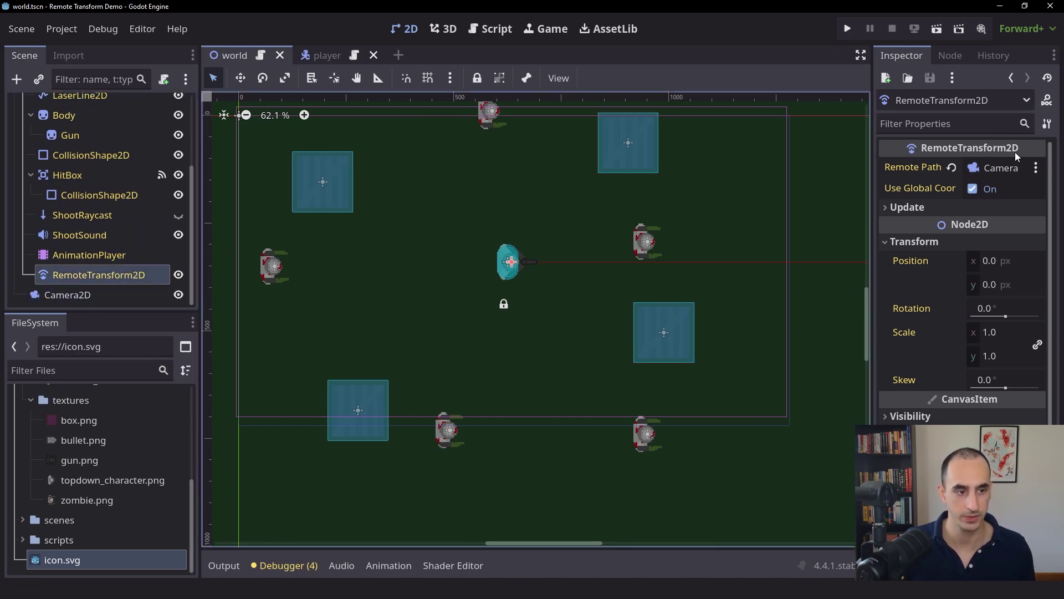
pyautogui.click(951, 167)
# - Turn off Editable Children on Player, confirm, and save the world scene
pyautogui.scroll(3, 111, 244)
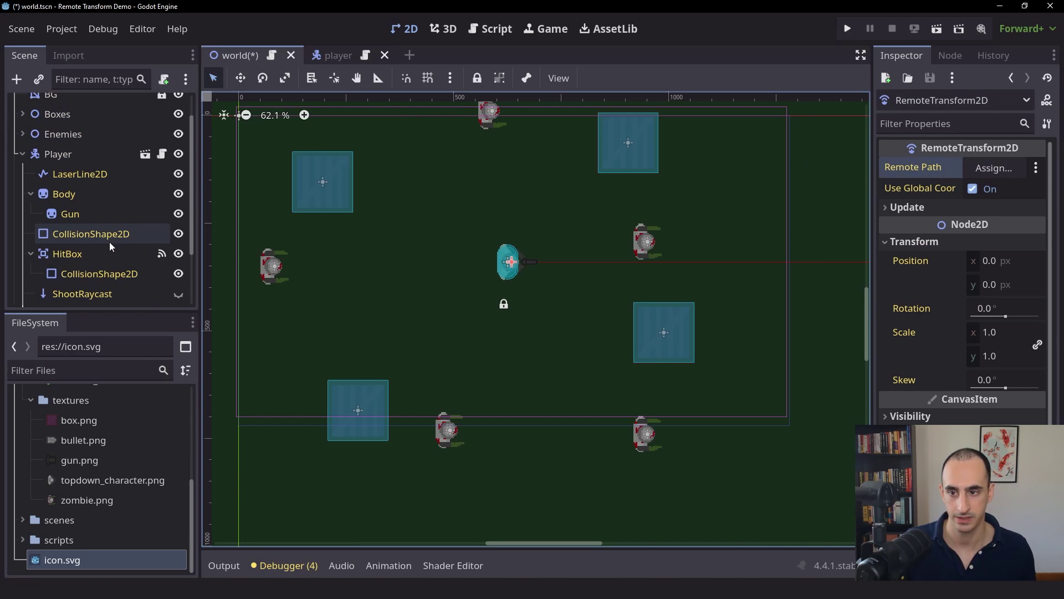
pyautogui.rightClick(73, 153)
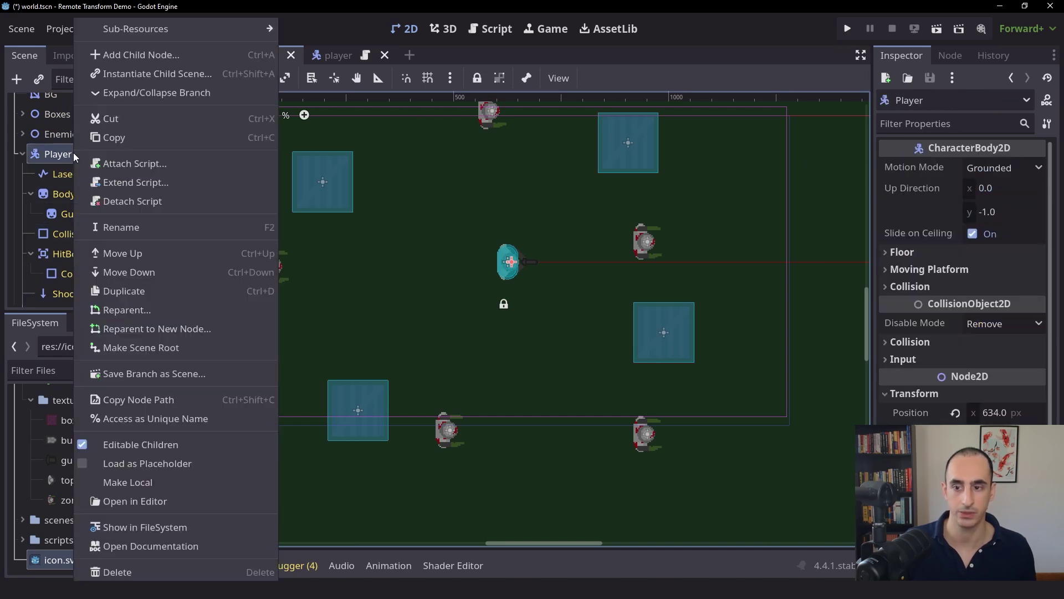
pyautogui.click(174, 443)
pyautogui.click(438, 311)
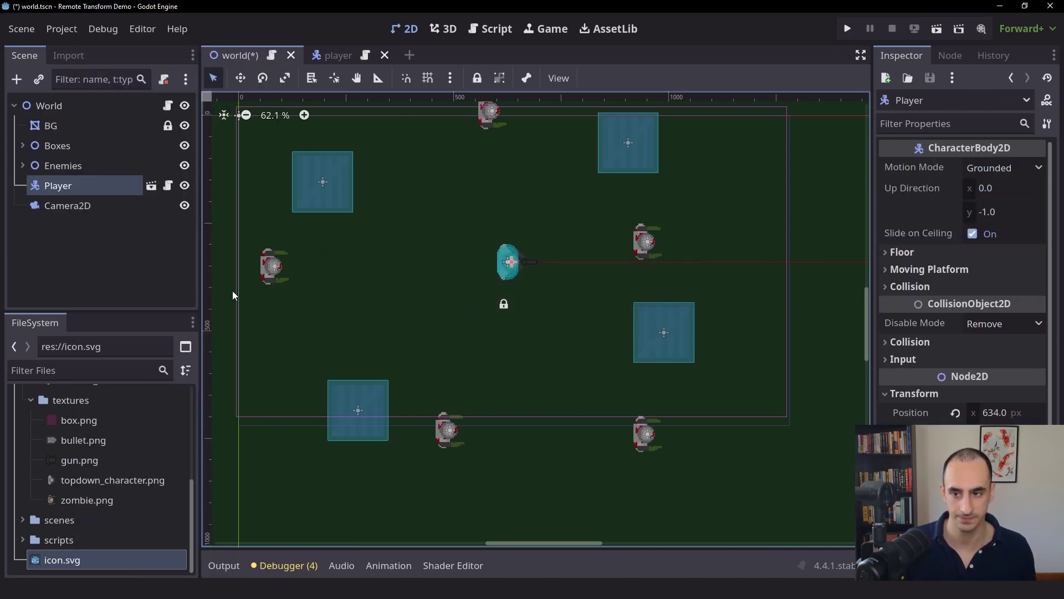
pyautogui.hotkey('ctrl', 's')
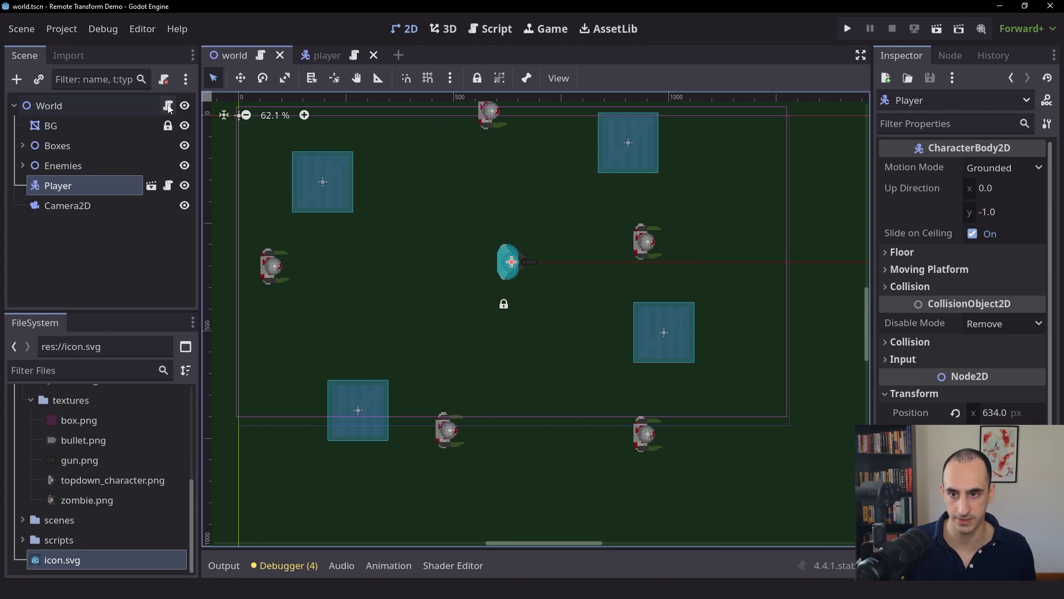
pyautogui.click(168, 106)
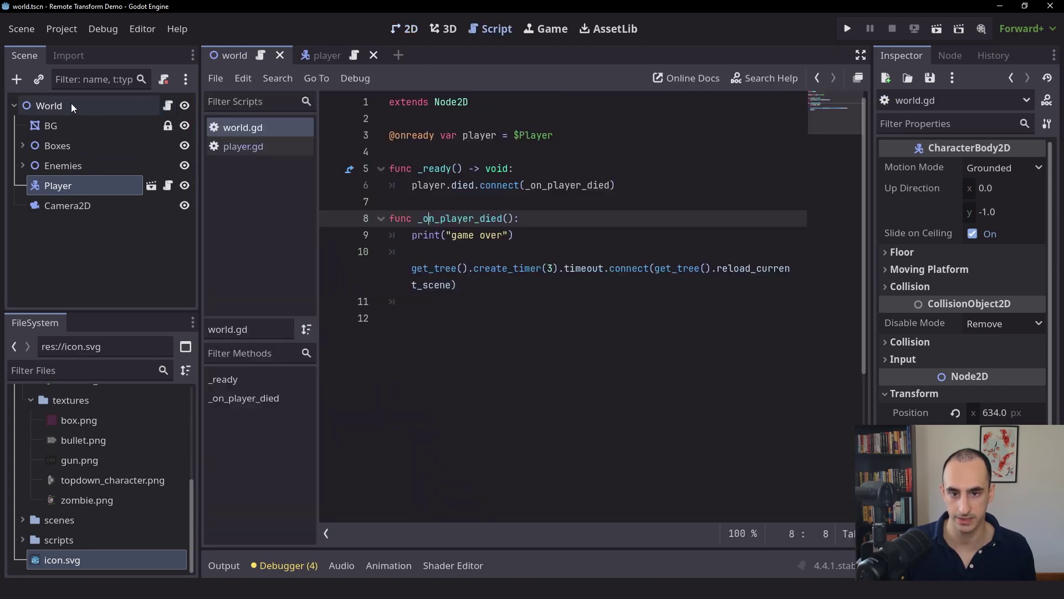
pyautogui.click(551, 116)
pyautogui.press('Return')
pyautogui.write('@onready ')
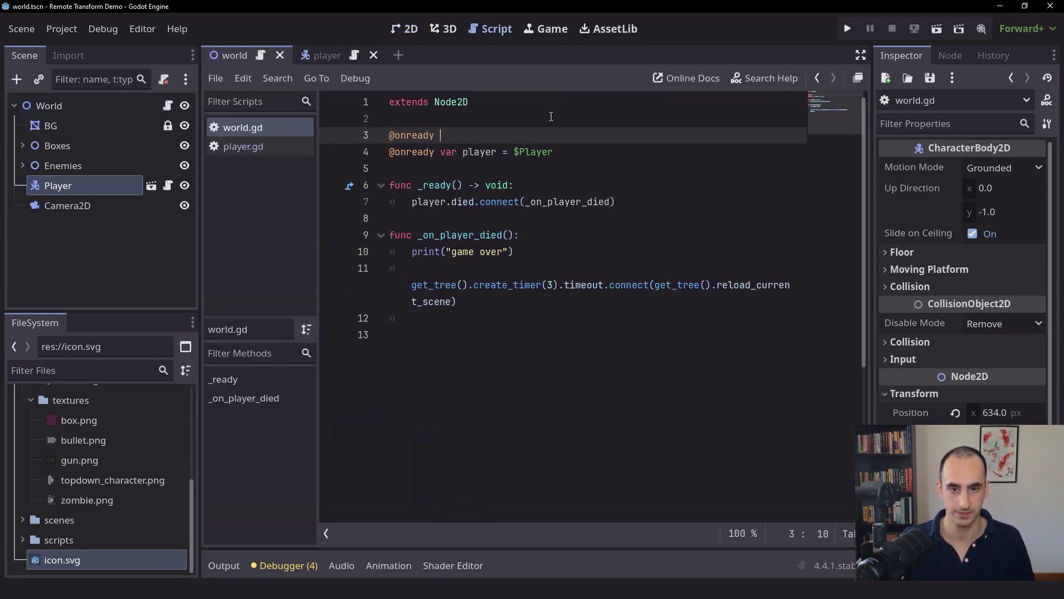
pyautogui.write('var camera = $Camera2D')
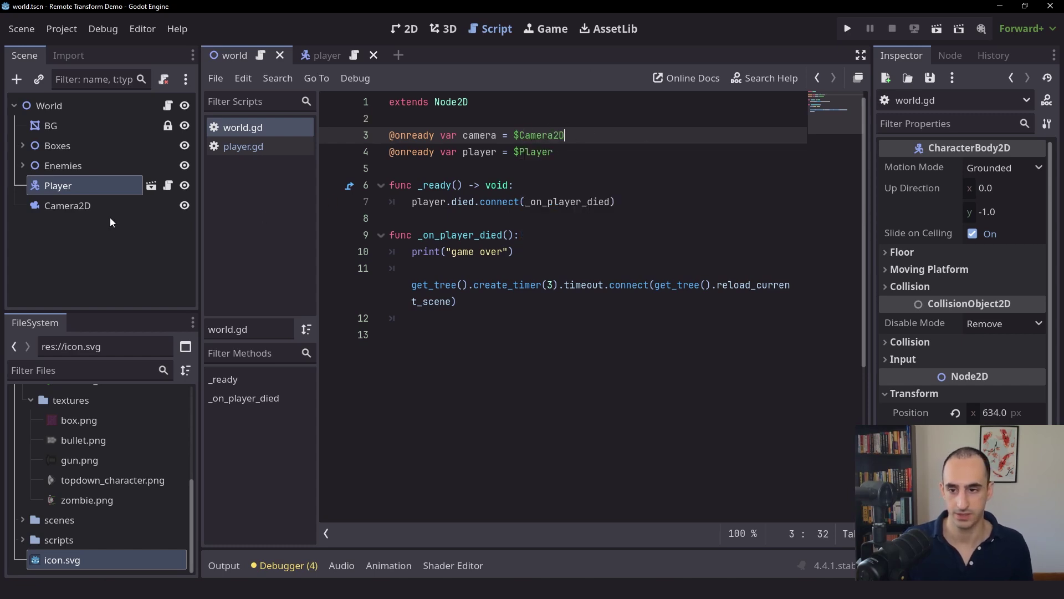
pyautogui.rightClick(71, 206)
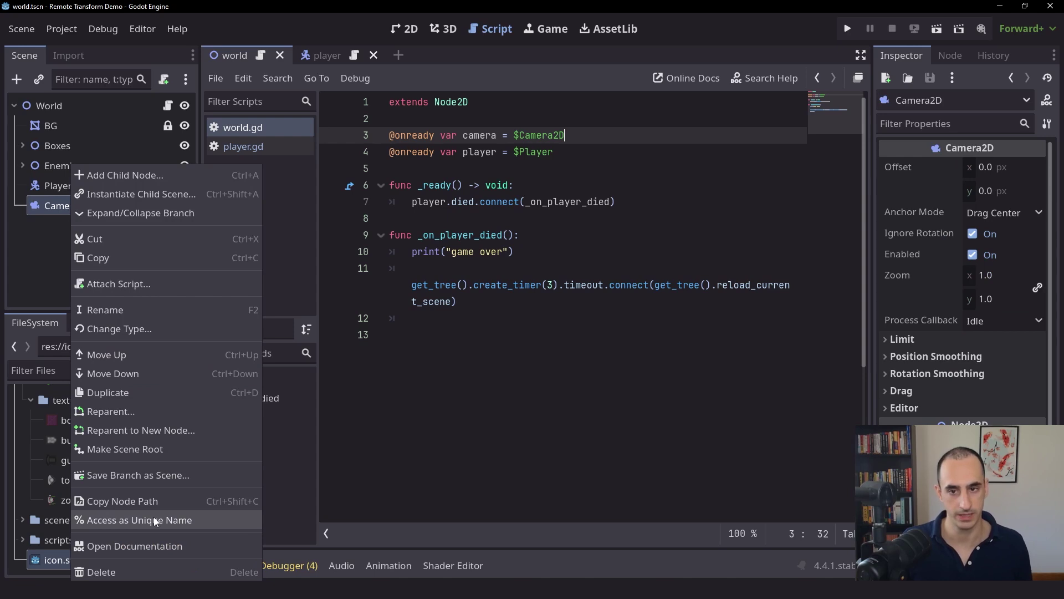
pyautogui.moveTo(554, 138); pyautogui.dragTo(615, 219)
pyautogui.click(555, 138)
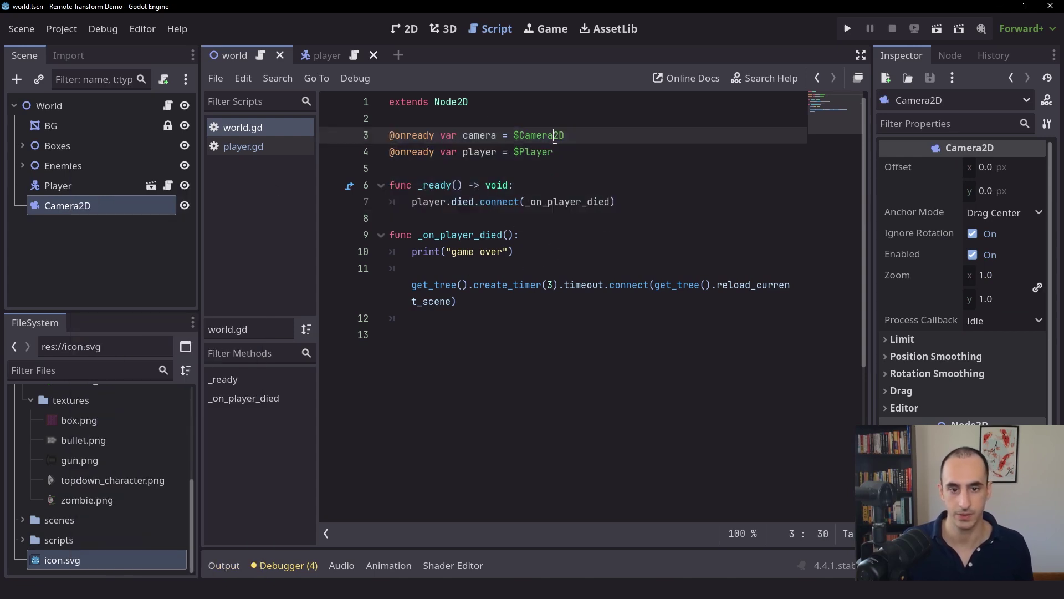
pyautogui.click(252, 152)
pyautogui.click(441, 165)
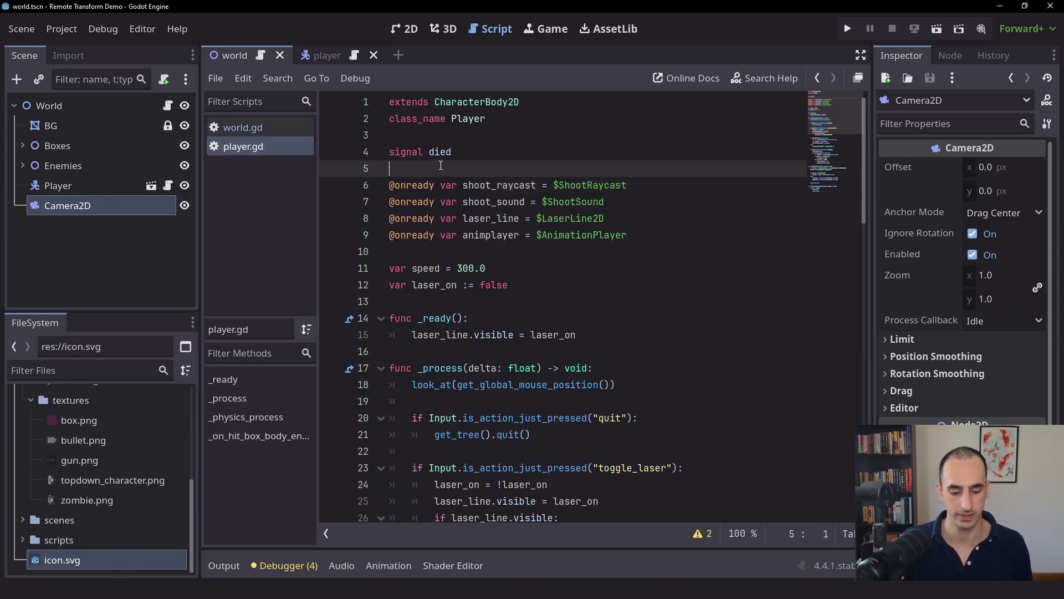
pyautogui.press('Return')
pyautogui.write('@onready var re')
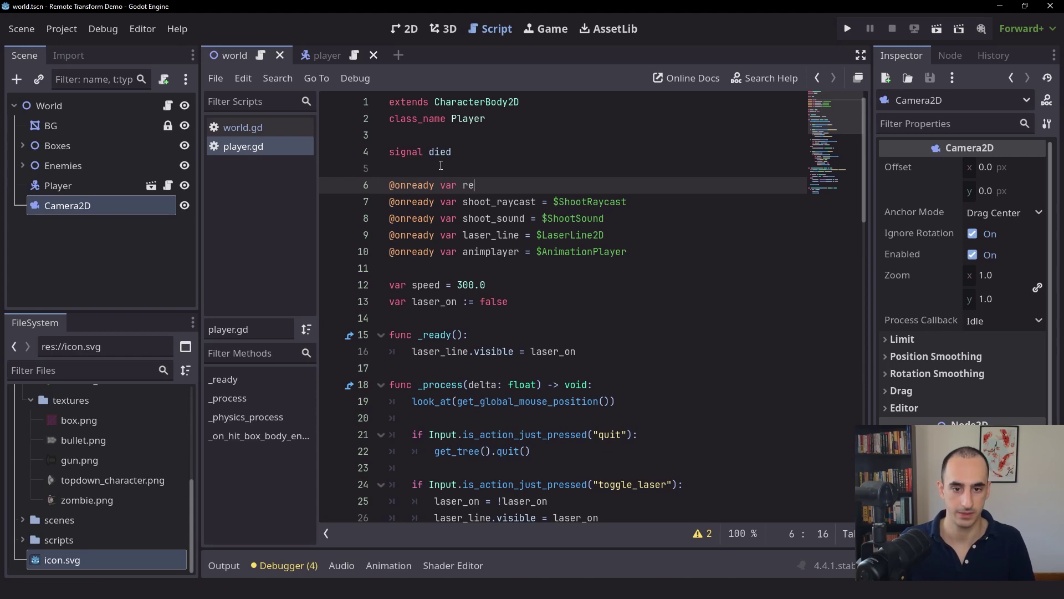
pyautogui.write('mote_tarn')
pyautogui.press('BackSpace')
pyautogui.press('BackSpace')
pyautogui.press('BackSpace')
pyautogui.write('ra')
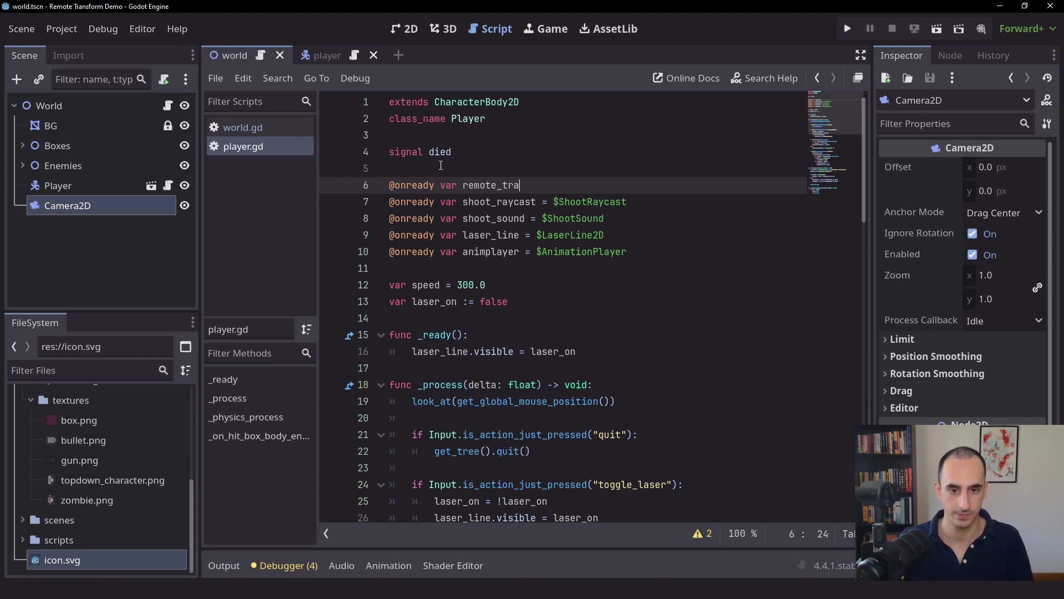
pyautogui.write('nsform = $RemoteTransform2D')
pyautogui.press('Return')
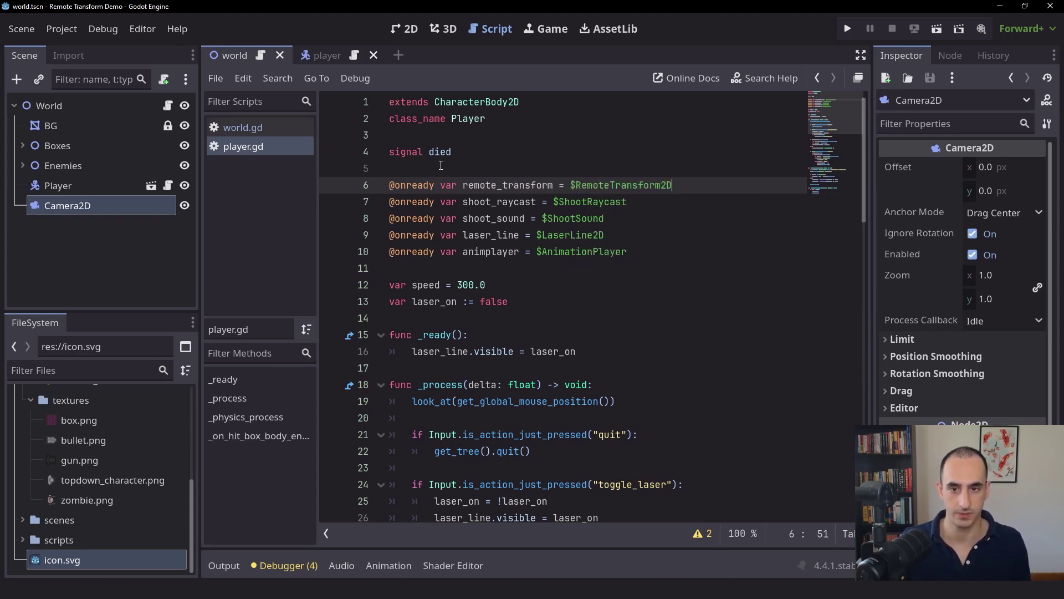
# - Return to world.gd and start a new line inside _ready after the died connection
pyautogui.click(305, 125)
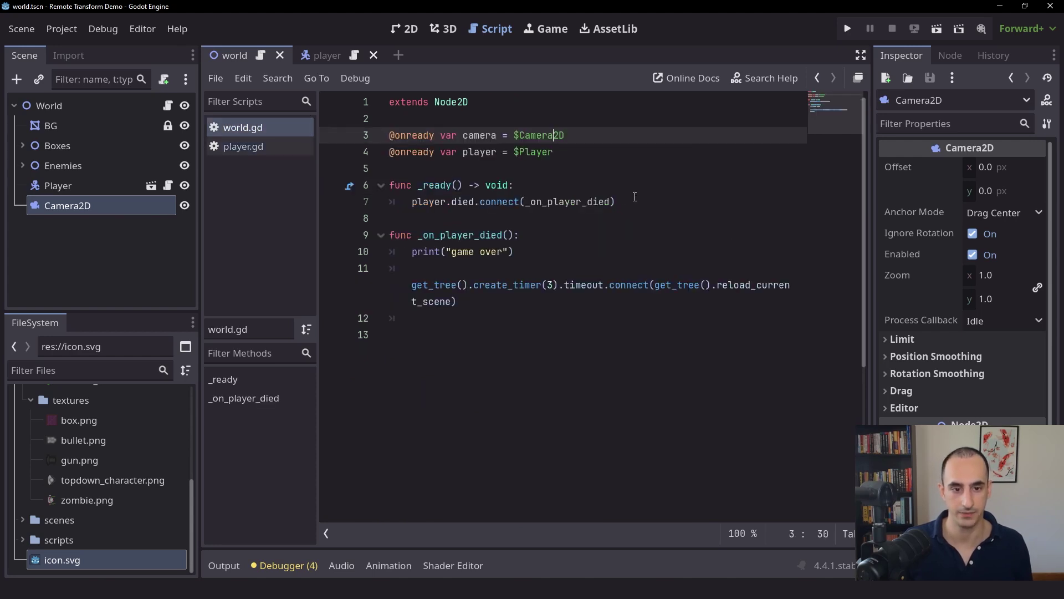
pyautogui.moveTo(635, 197); pyautogui.dragTo(372, 194)
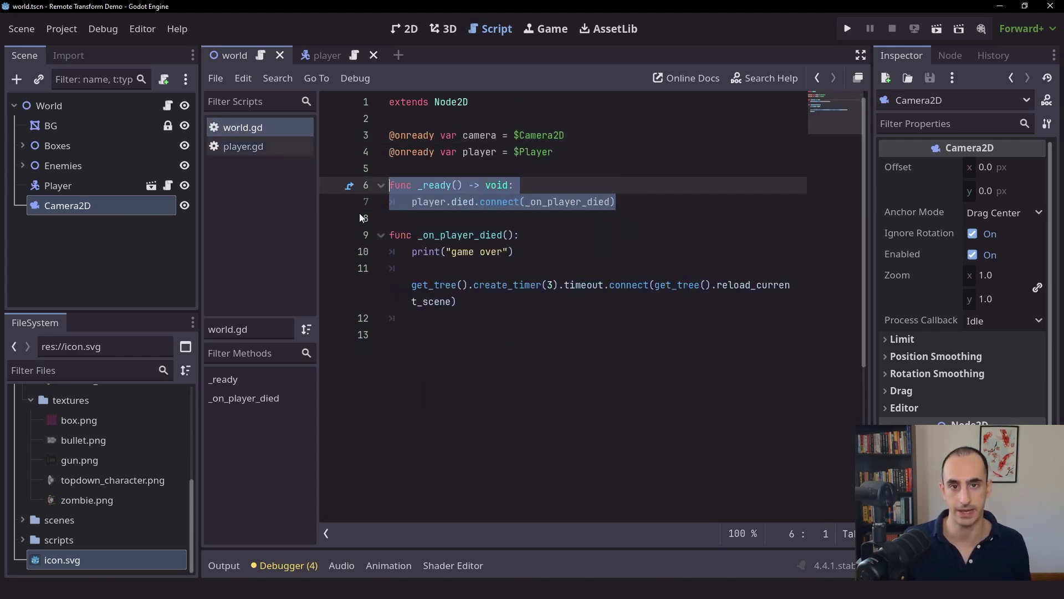
pyautogui.click(659, 201)
pyautogui.press('Return')
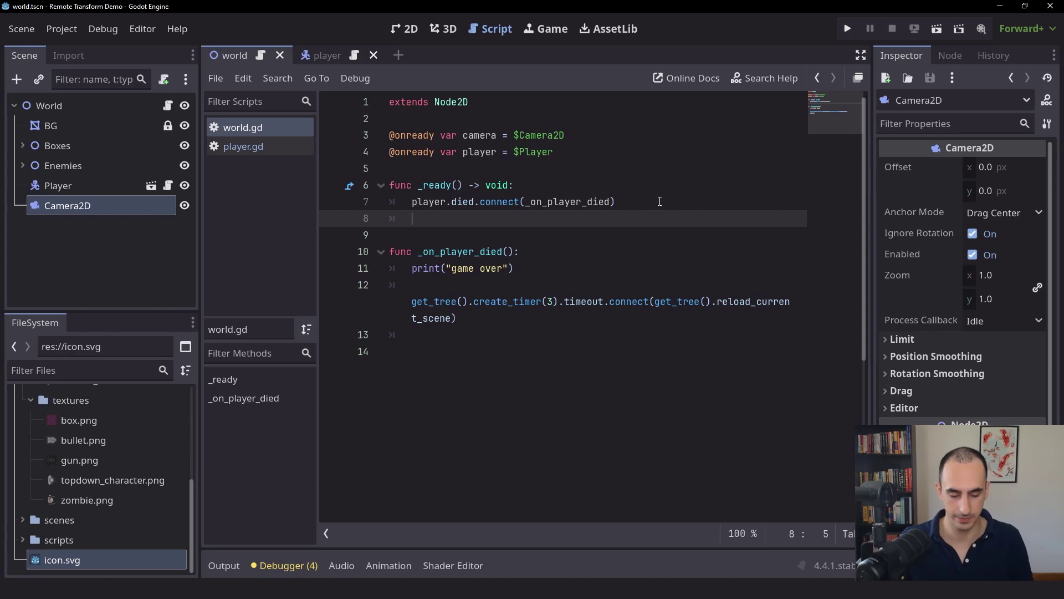
# - Write 'player.remote_transform.remote_path = camera.get_path()' and save world.gd
pyautogui.write('player.remote')
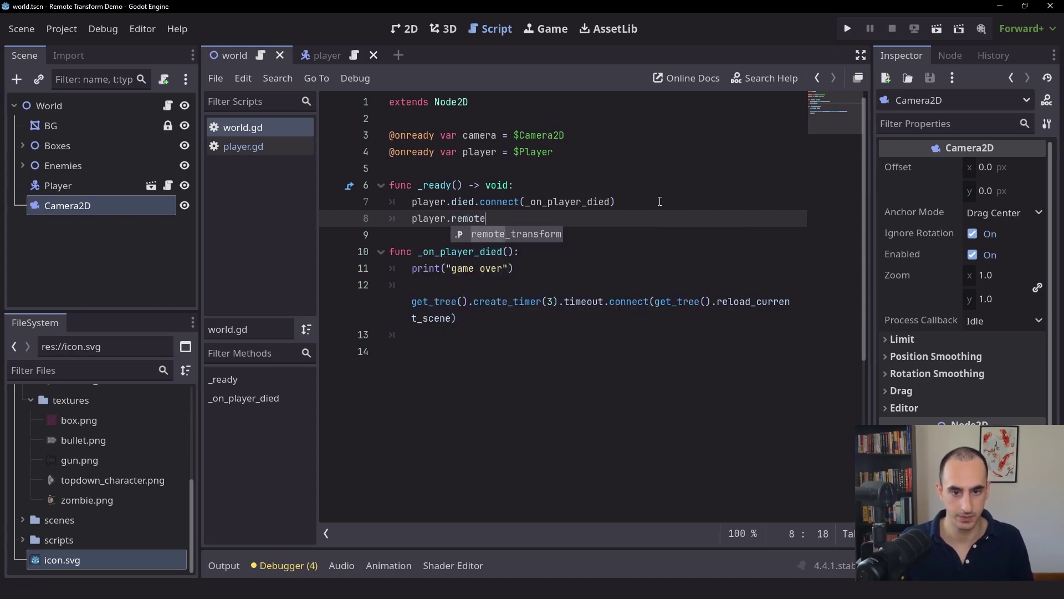
pyautogui.press('Return')
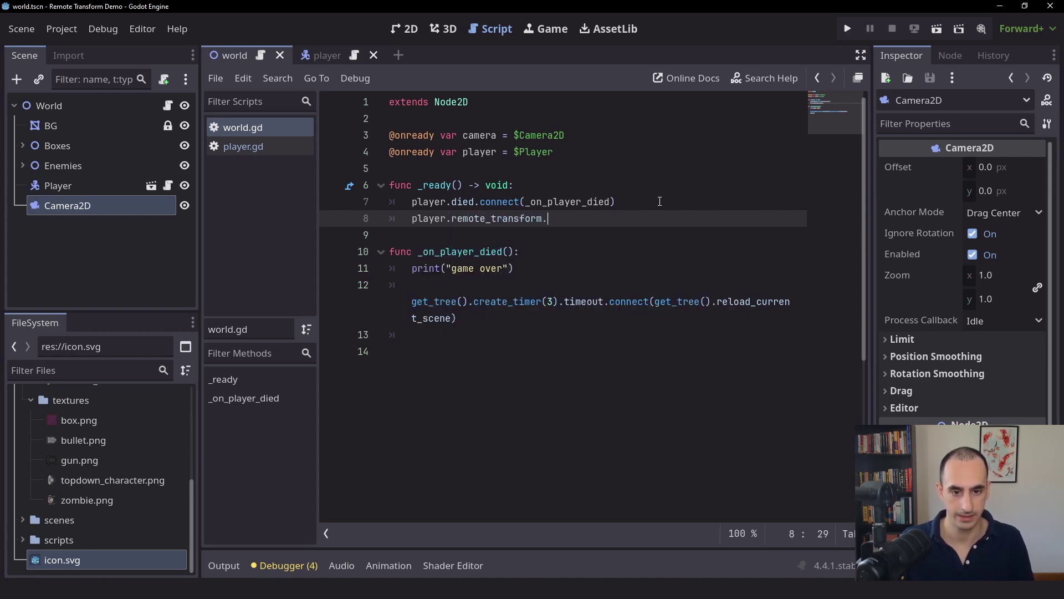
pyautogui.write('.remote_')
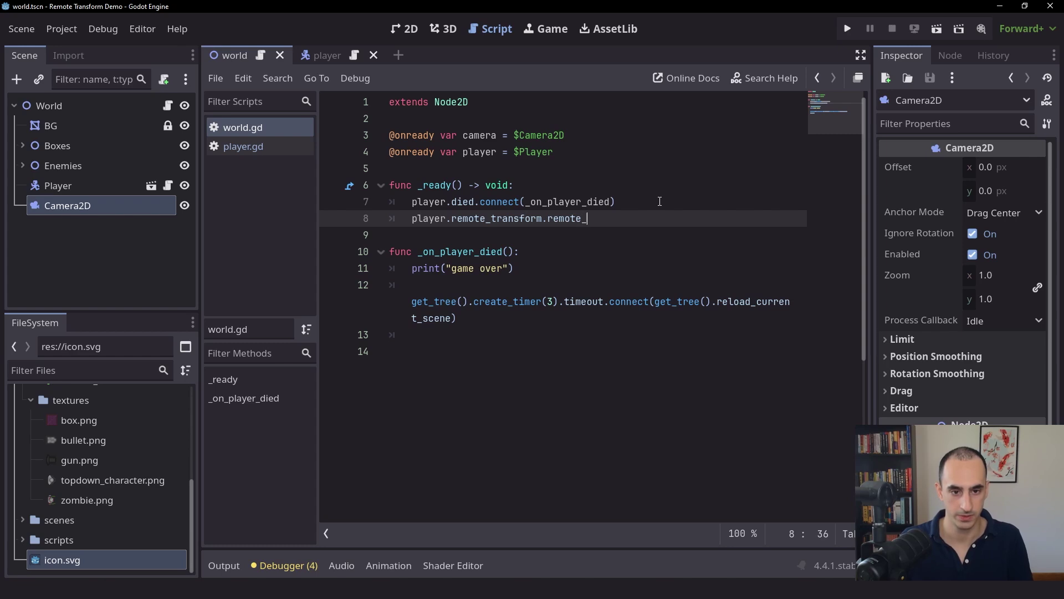
pyautogui.write('path = ')
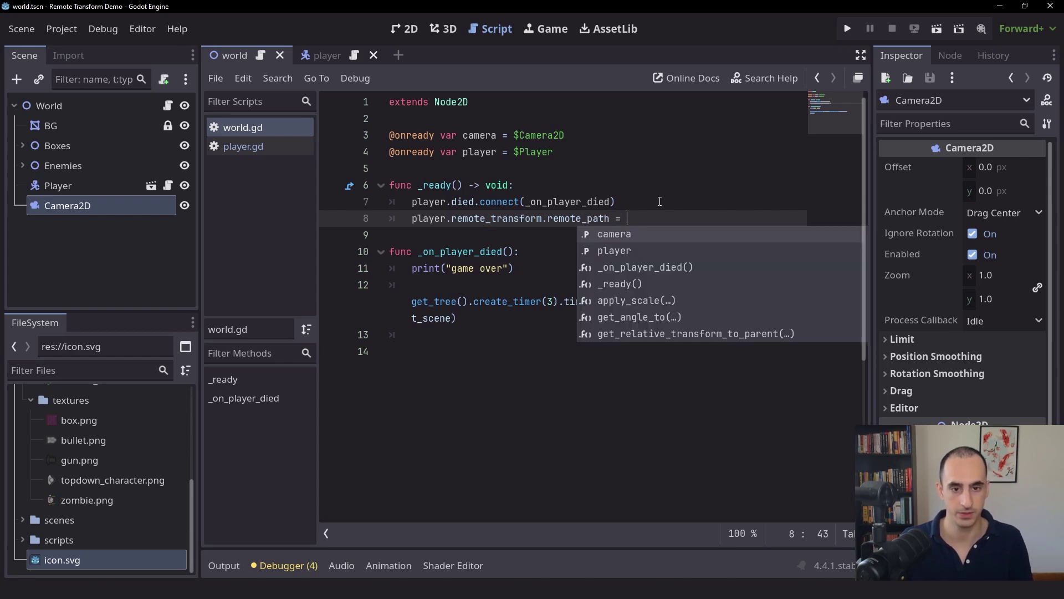
pyautogui.write('camera.')
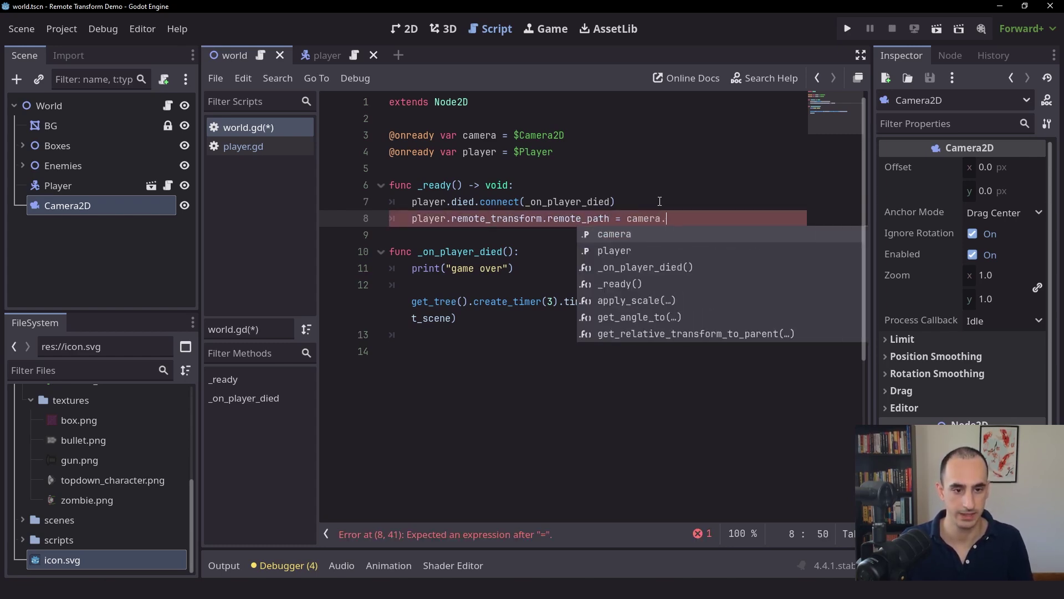
pyautogui.write('get_path')
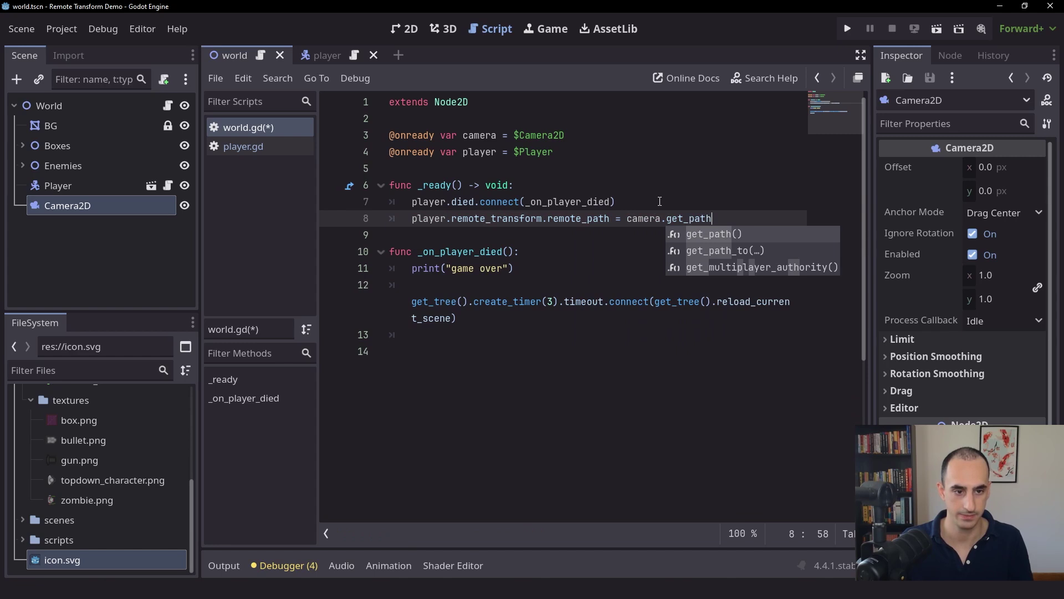
pyautogui.press('Return')
pyautogui.hotkey('ctrl', 's')
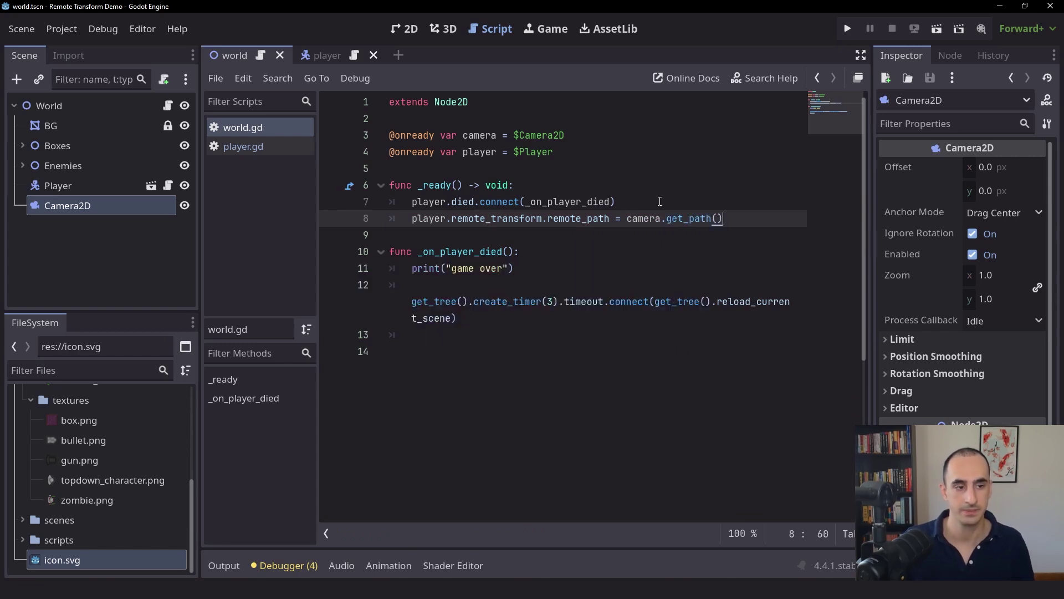
# - Run the game and steer the player with WASD, watching the camera follow until game over
pyautogui.click(852, 32)
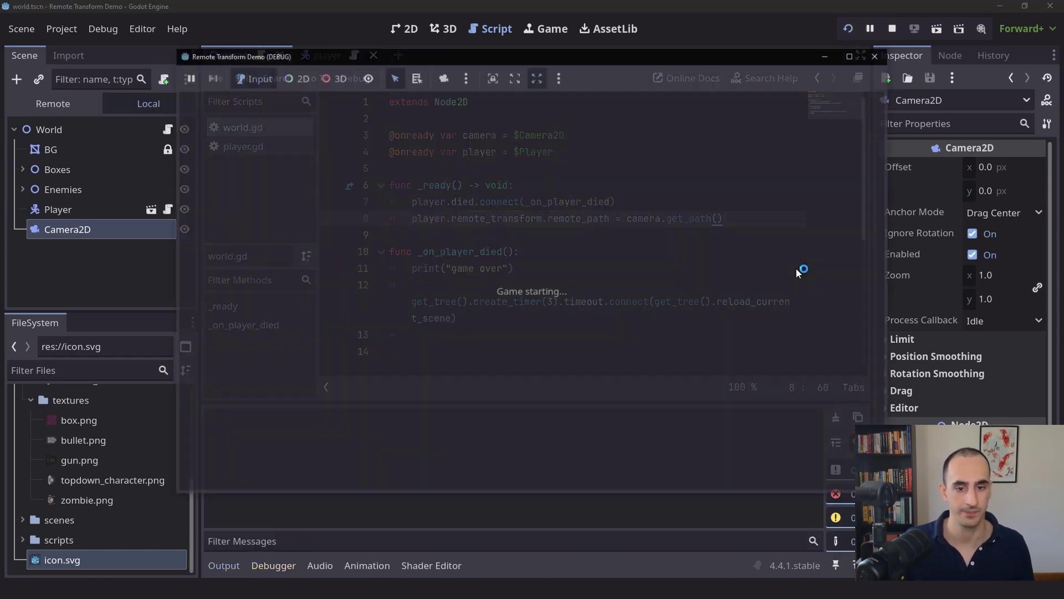
pyautogui.hotkey('w', 'a')
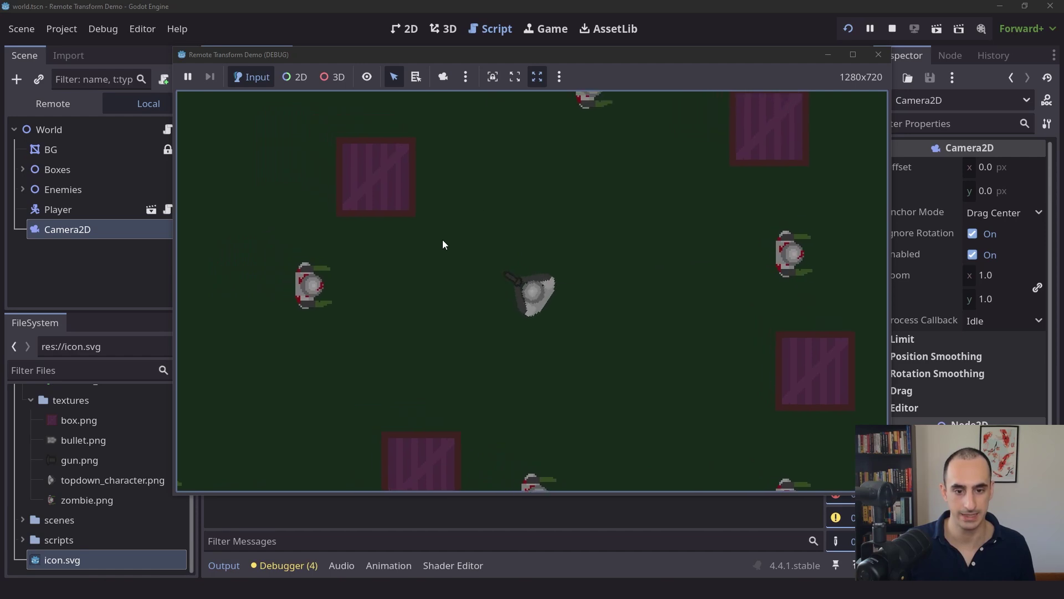
pyautogui.press('a')
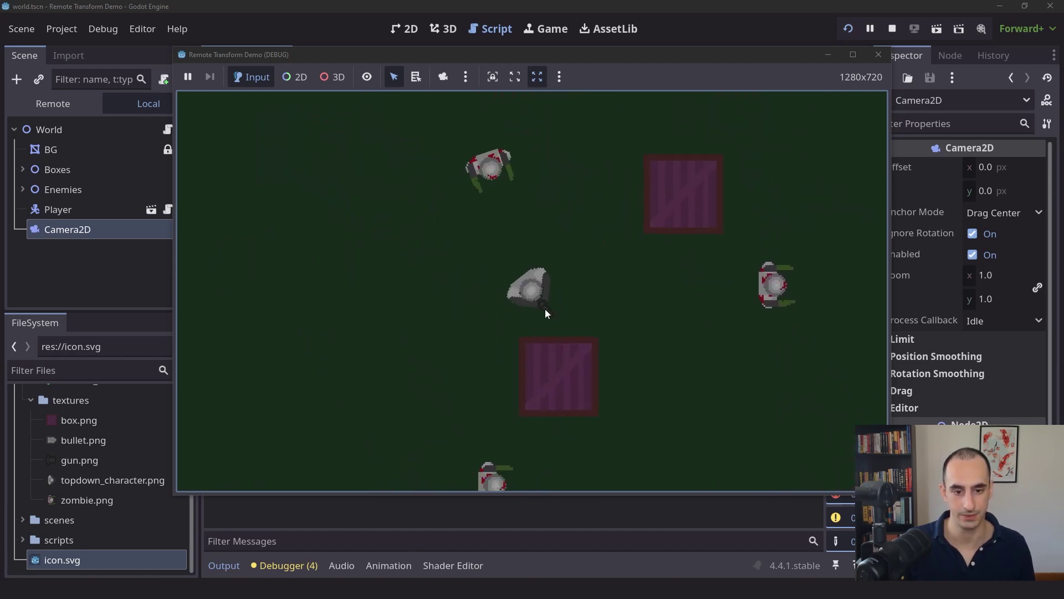
pyautogui.press('s')
pyautogui.press('d')
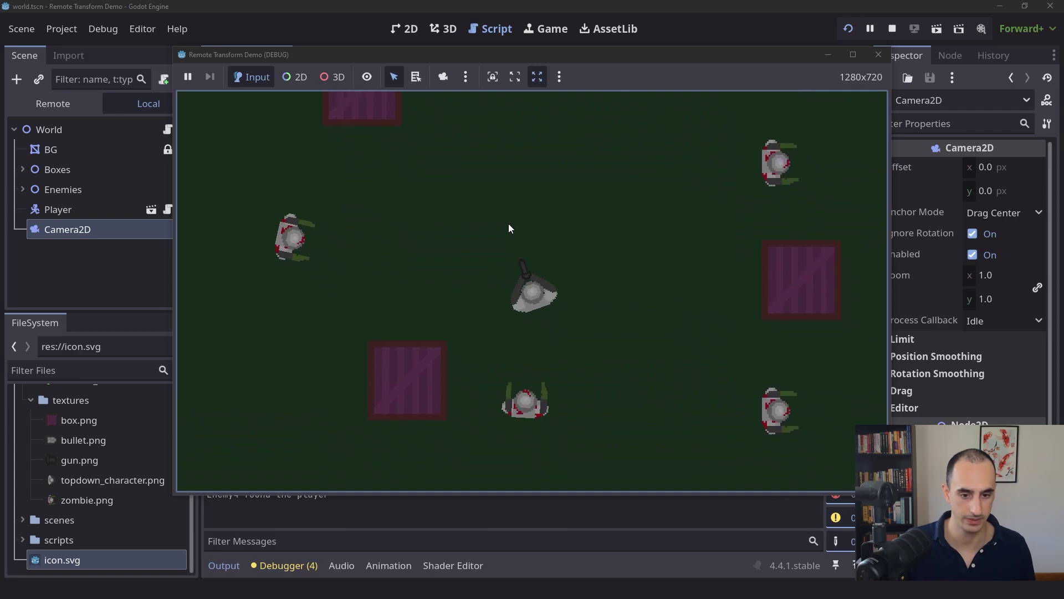
pyautogui.press('s')
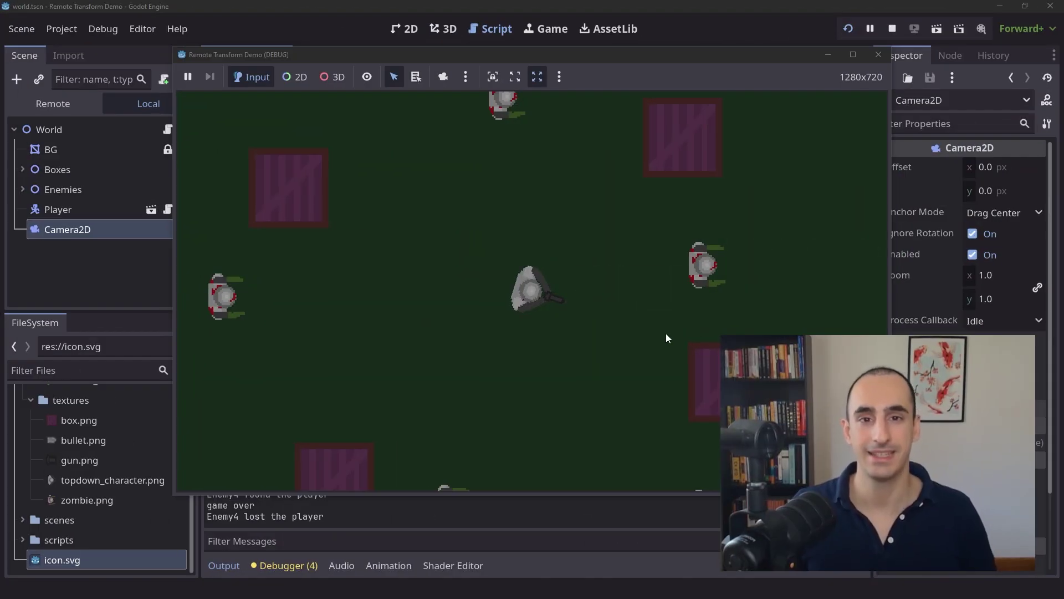